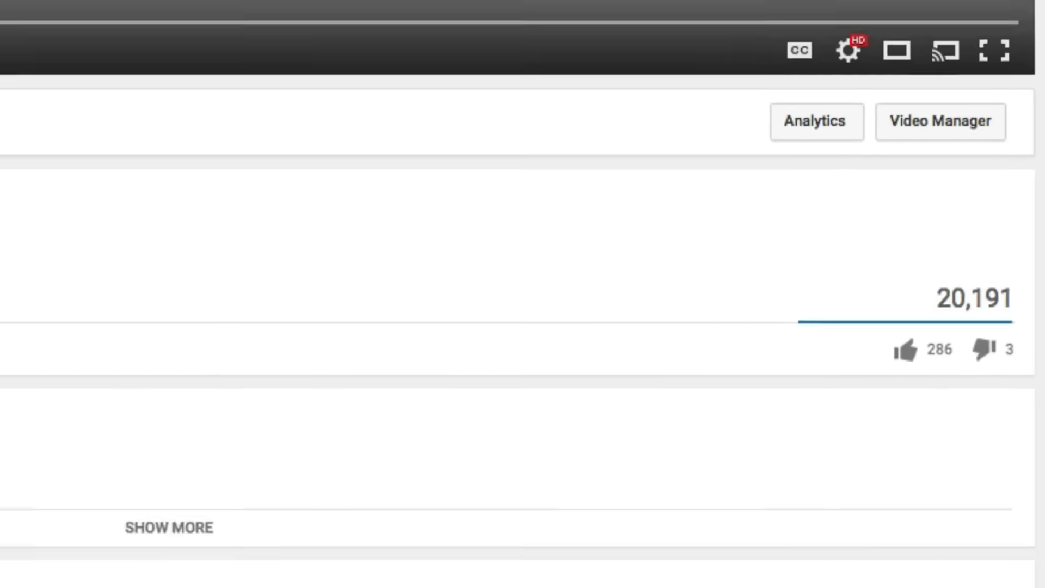
pyautogui.scroll(-20, 523, 294)
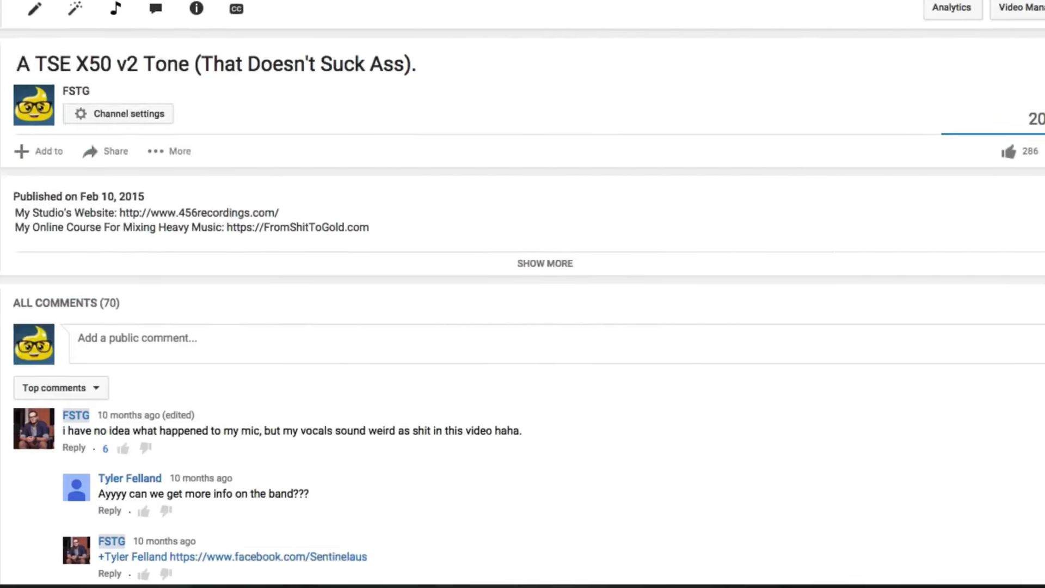
pyautogui.scroll(-15, 522, 294)
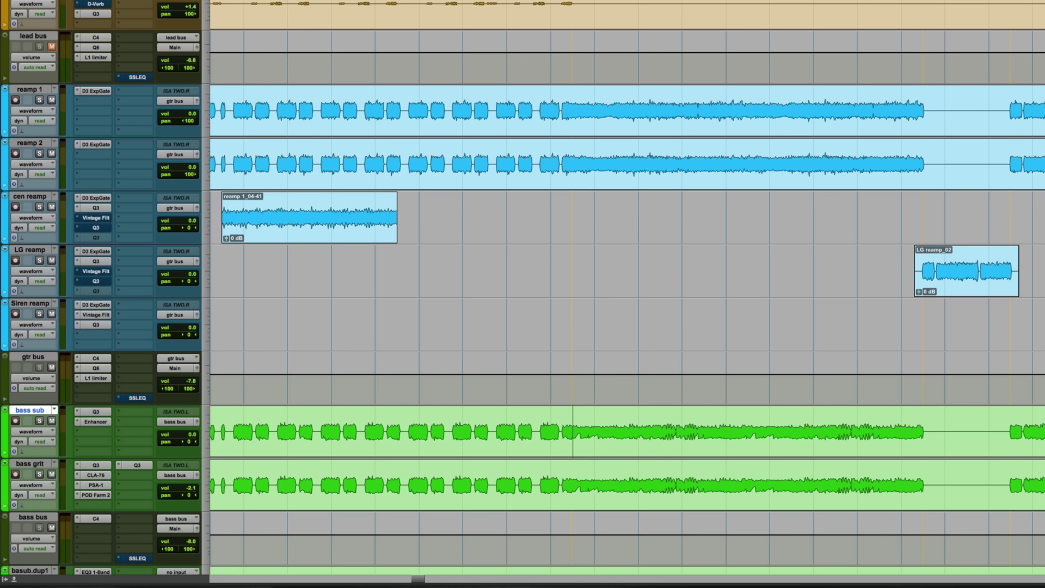
# Play the song section, muting and unmuting the gtr bus to compare the mix with and without guitars, and stop playback
pyautogui.hscroll(5, 693, 39)
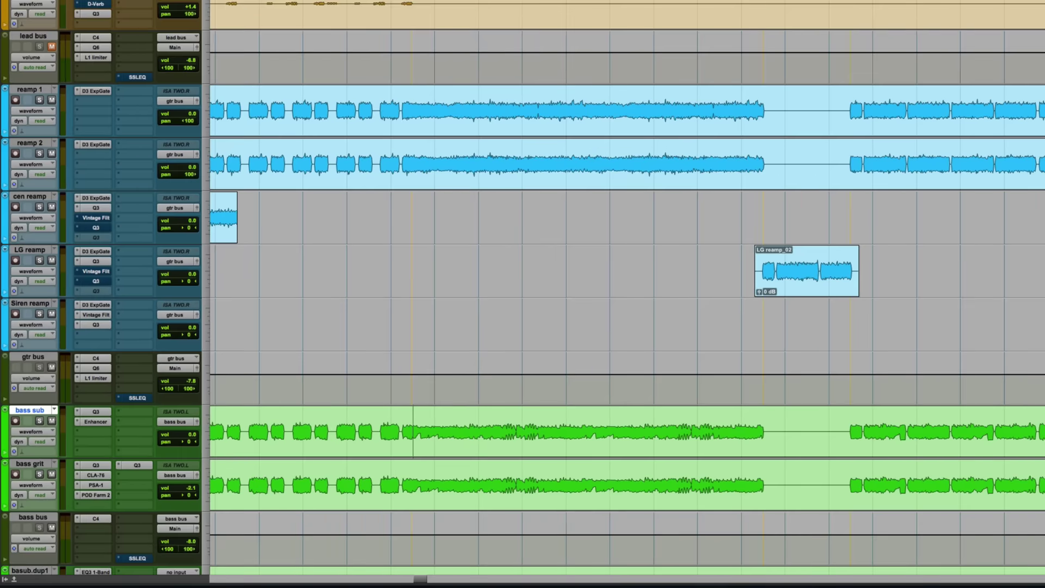
pyautogui.press('space')
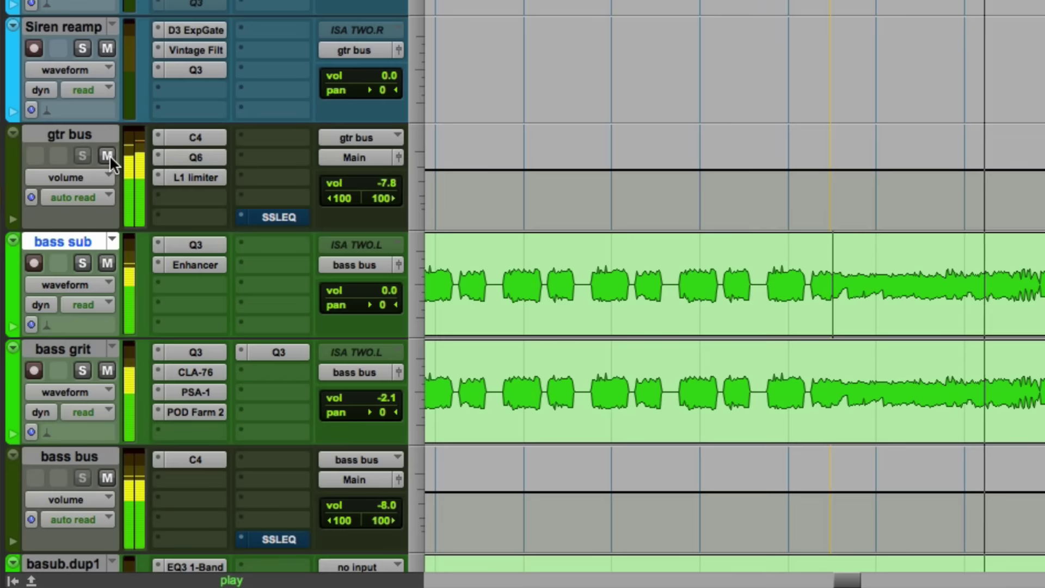
pyautogui.click(53, 367)
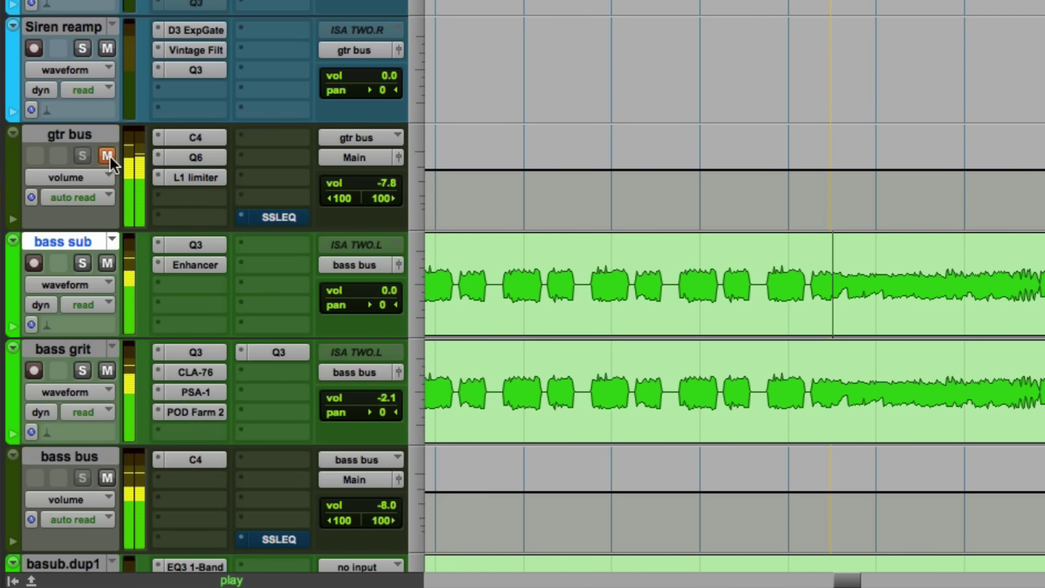
pyautogui.click(108, 156)
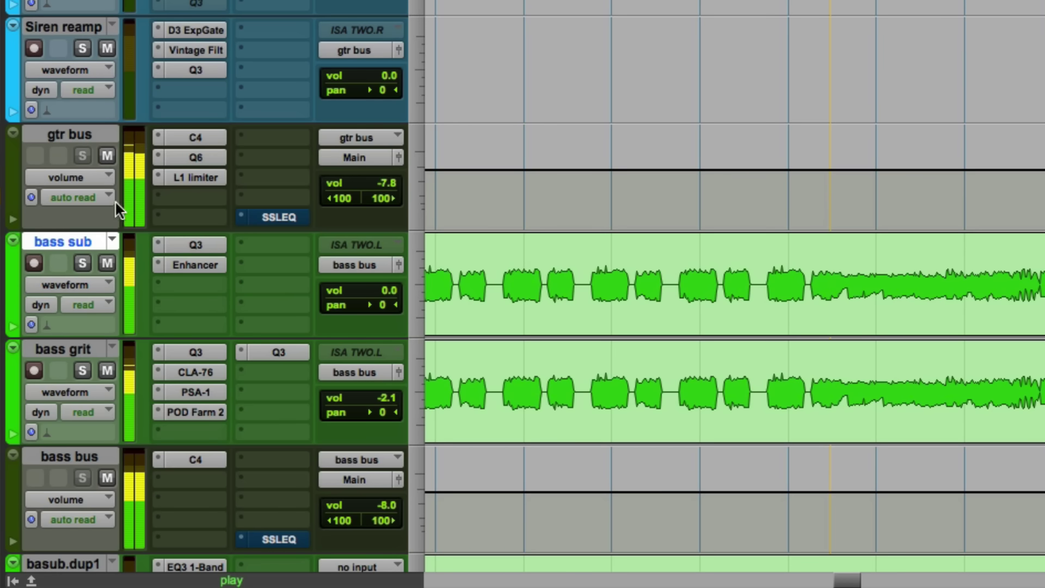
pyautogui.click(384, 184)
pyautogui.press('space')
# Bypass every insert on bass grit (both Q3s, CLA-76, PSA-1, POD Farm 2) and bass sub (Q3, Enhancer)
pyautogui.keyDown('super'); pyautogui.click(212, 414); pyautogui.keyUp('super')
pyautogui.keyDown('super'); pyautogui.click(217, 388); pyautogui.keyUp('super')
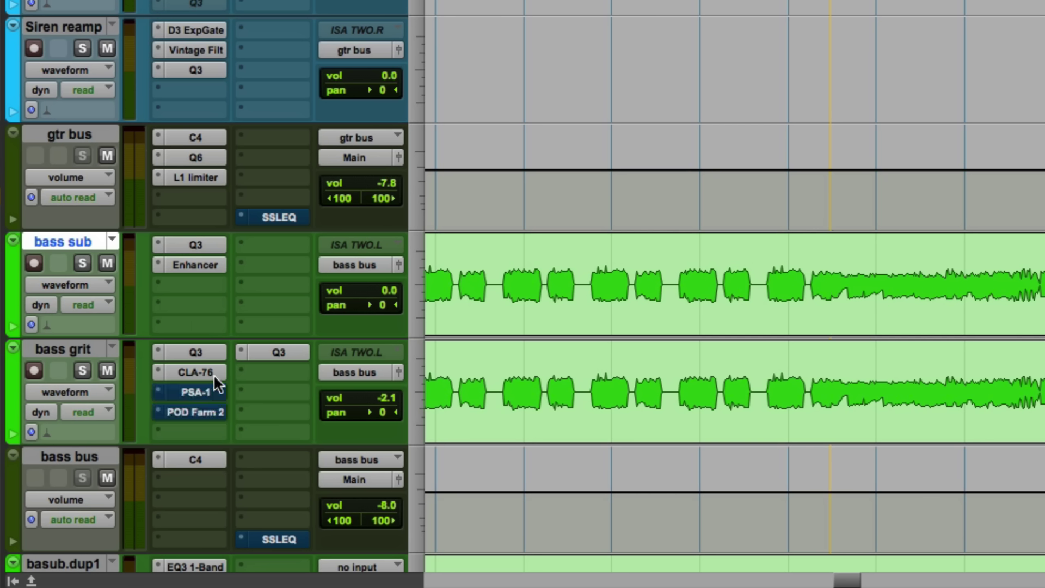
pyautogui.keyDown('super'); pyautogui.click(214, 374); pyautogui.keyUp('super')
pyautogui.keyDown('super'); pyautogui.click(201, 353); pyautogui.keyUp('super')
pyautogui.keyDown('super'); pyautogui.click(267, 354); pyautogui.keyUp('super')
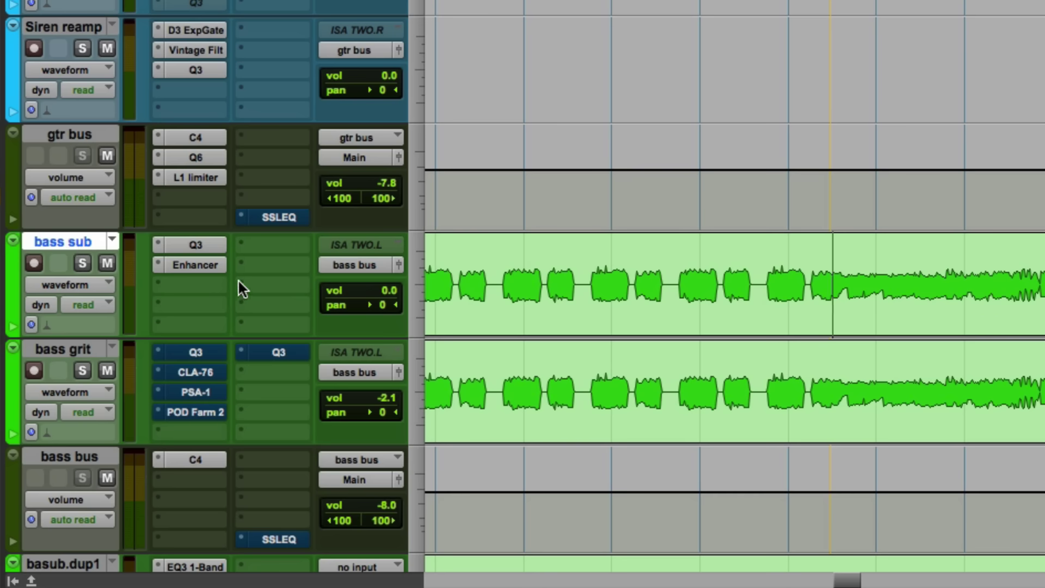
pyautogui.keyDown('super'); pyautogui.click(222, 265); pyautogui.keyUp('super')
pyautogui.keyDown('super'); pyautogui.click(213, 244); pyautogui.keyUp('super')
# Solo bass sub and bass grit, mute bass grit, and play the unprocessed bass sub
pyautogui.click(82, 263)
pyautogui.click(82, 370)
pyautogui.click(107, 371)
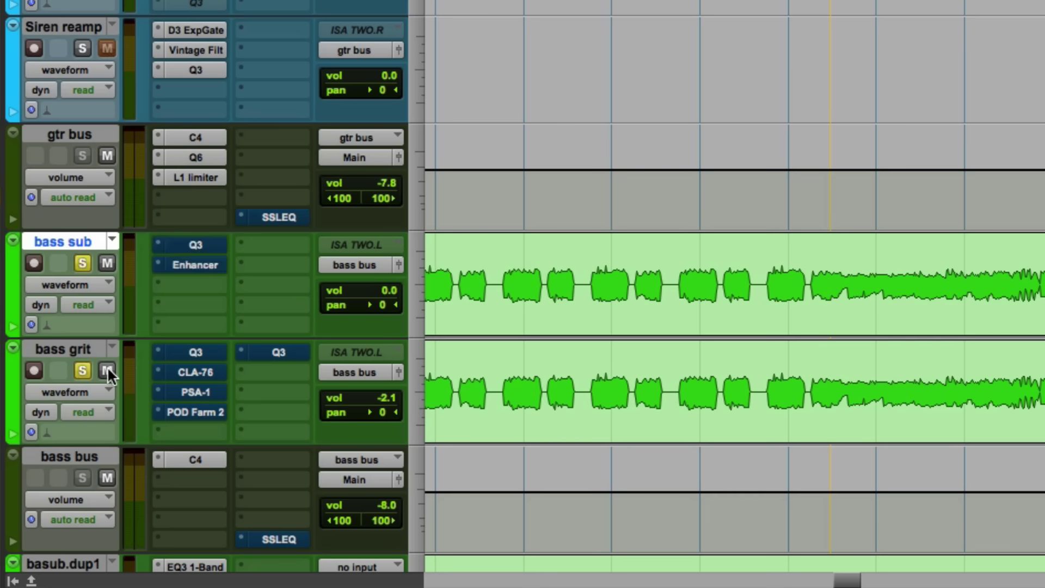
pyautogui.press('space')
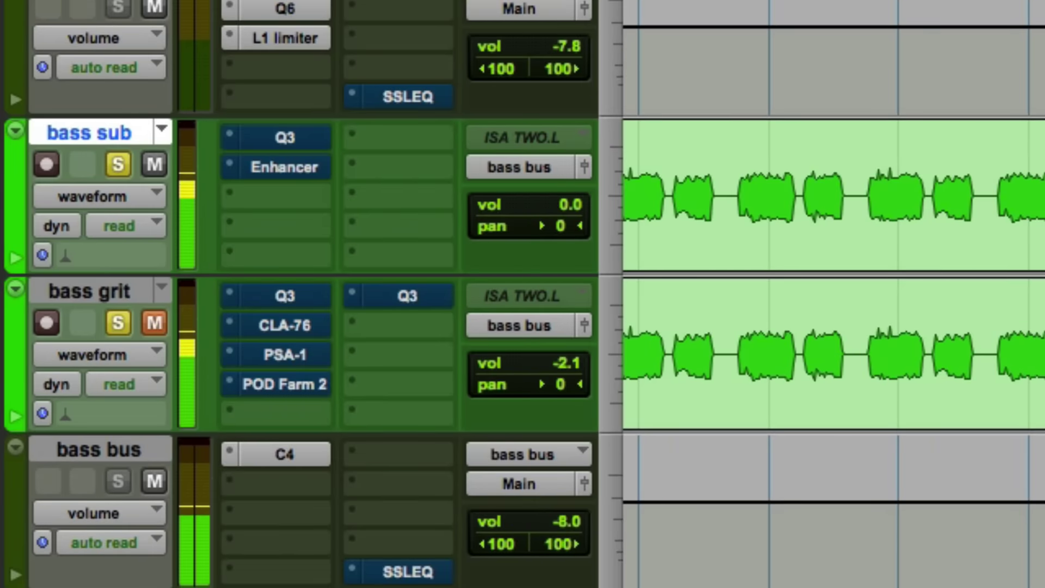
# Select both bass tracks and swap their mutes back and forth to compare the raw signals
pyautogui.keyDown('shift'); pyautogui.click(90, 291); pyautogui.keyUp('shift')
pyautogui.hotkey('shift', 'm')
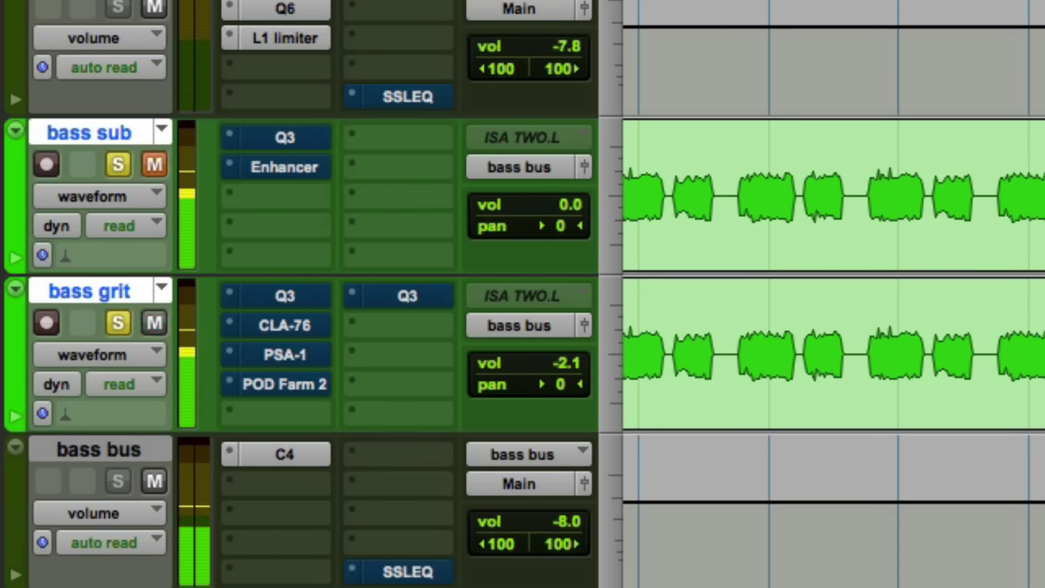
pyautogui.hotkey('shift', 'm')
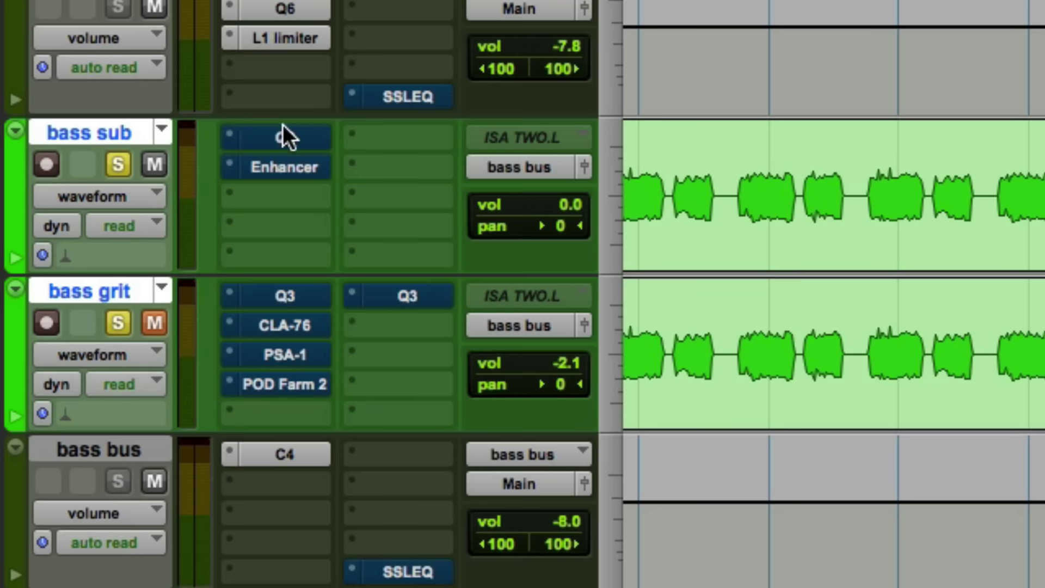
# Open the Q3 and Enhancer on bass sub, auditioning the Q3 during playback while toggling its bypass
pyautogui.click(297, 136)
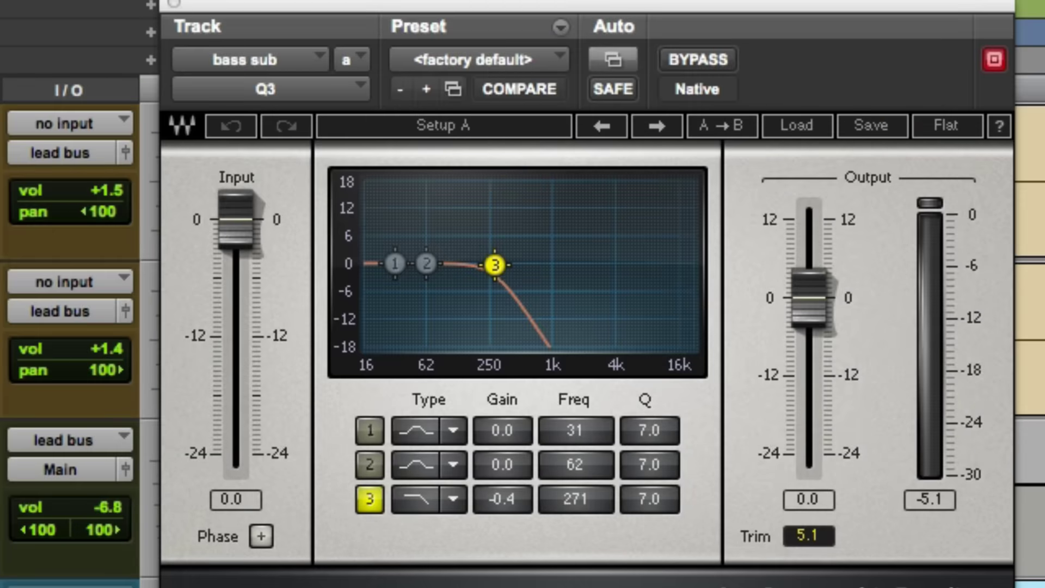
pyautogui.press('space')
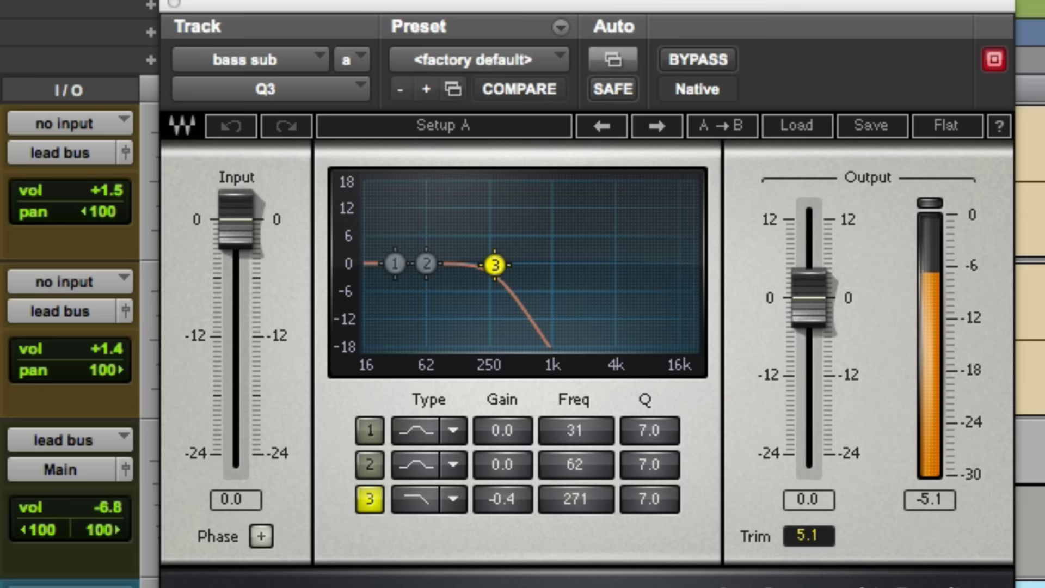
pyautogui.click(698, 59)
pyautogui.press('space')
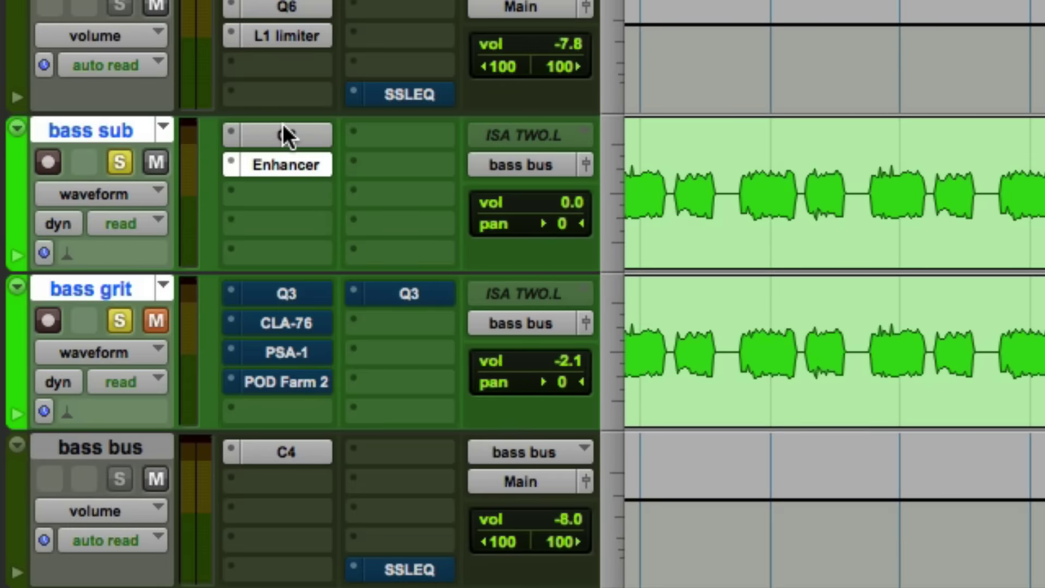
pyautogui.click(282, 134)
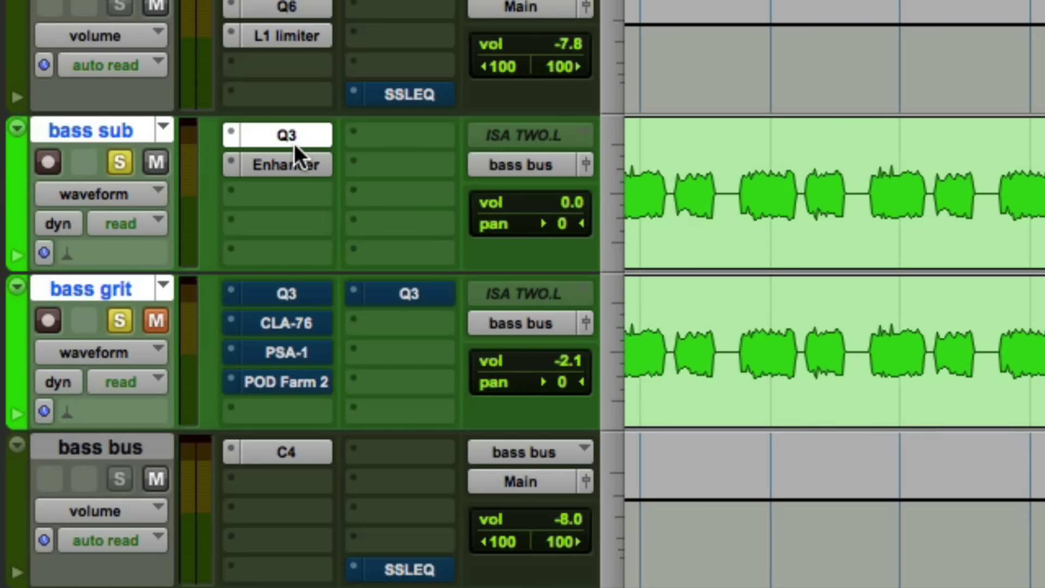
pyautogui.click(287, 163)
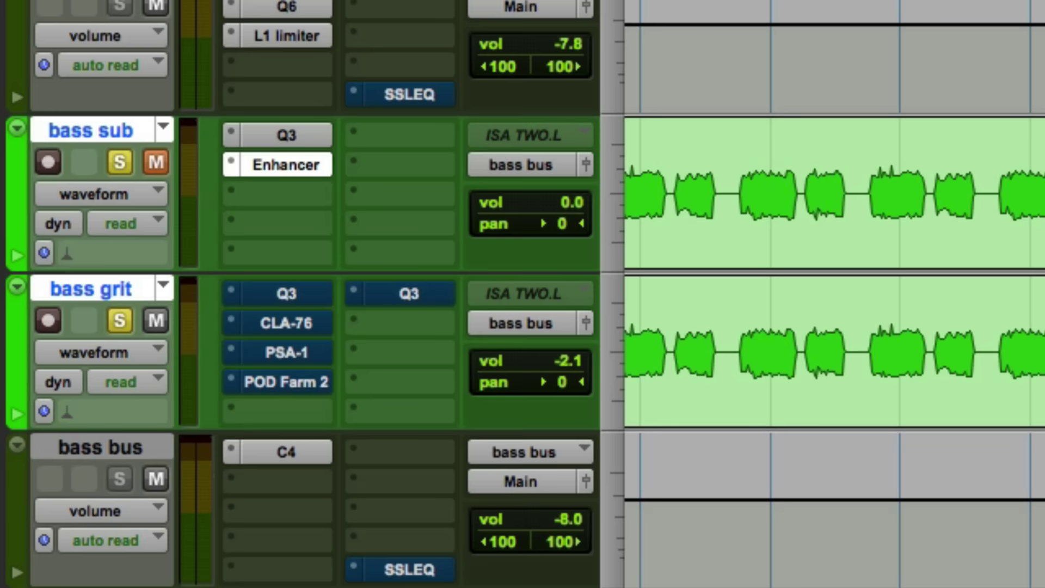
# Open the Q3 on bass grit, and compare its CLA-76 compressor bypassed and active during playback
pyautogui.click(290, 286)
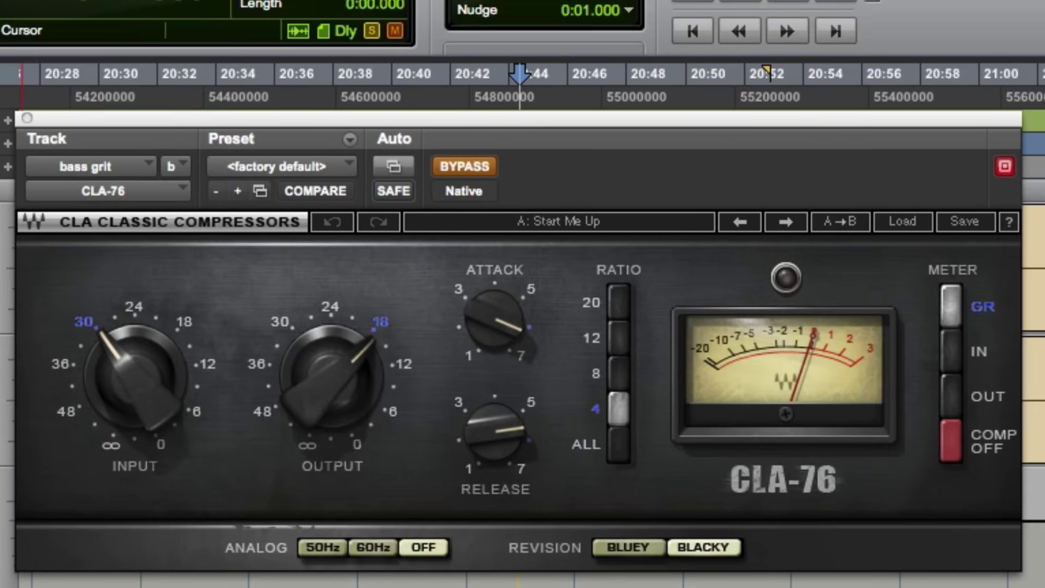
pyautogui.hotkey('shift', 'c')
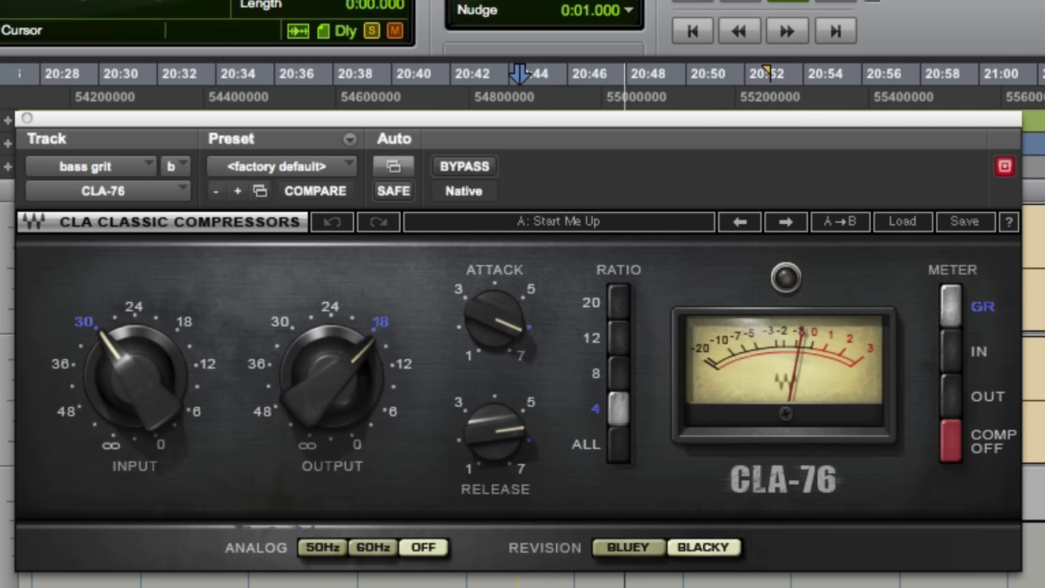
pyautogui.click(465, 167)
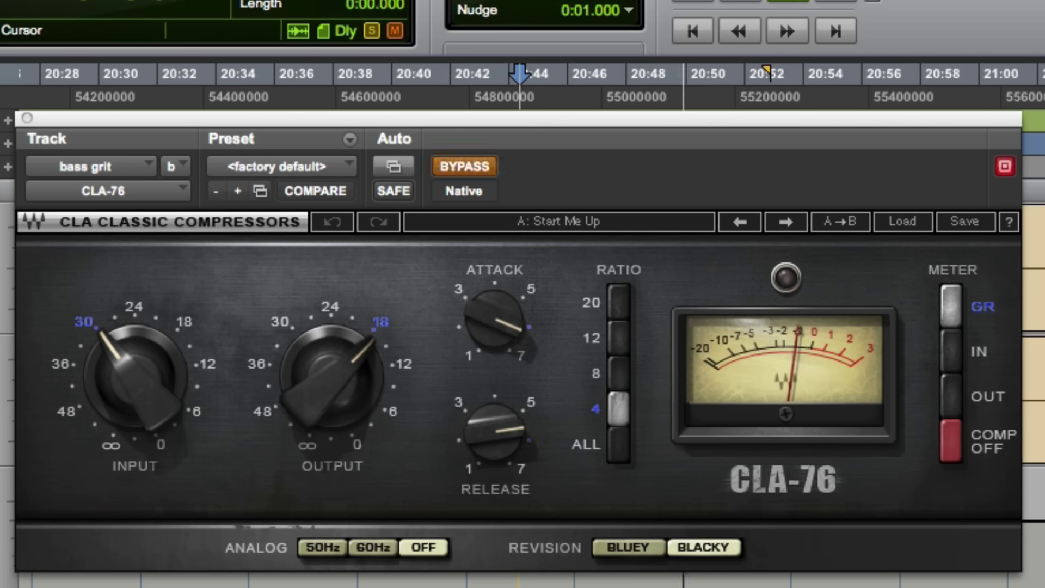
pyautogui.click(464, 167)
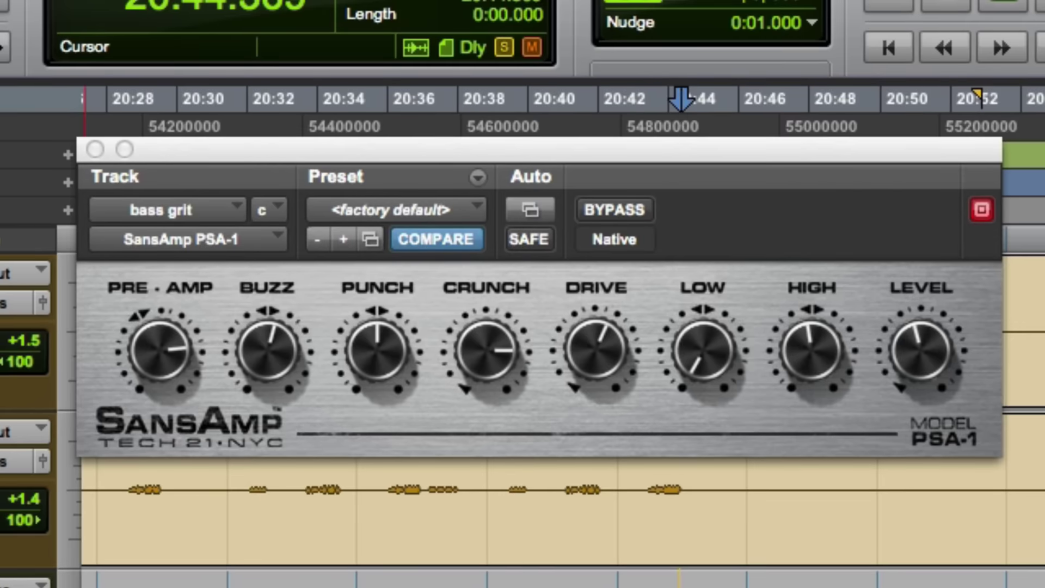
# Play bass grit and compare the SansAmp PSA-1 bypassed and active
pyautogui.press('space')
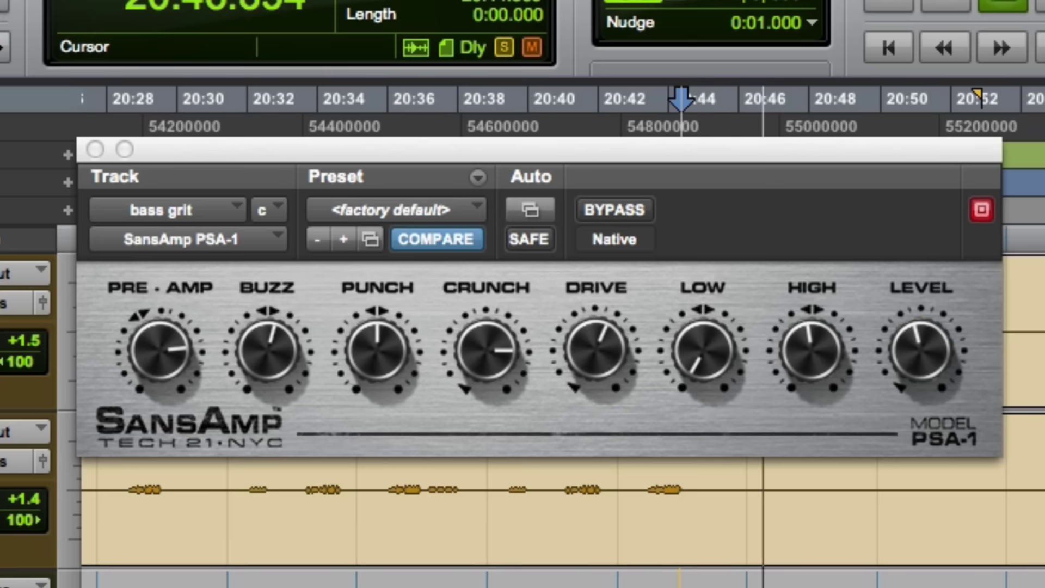
pyautogui.click(615, 210)
pyautogui.click(615, 210)
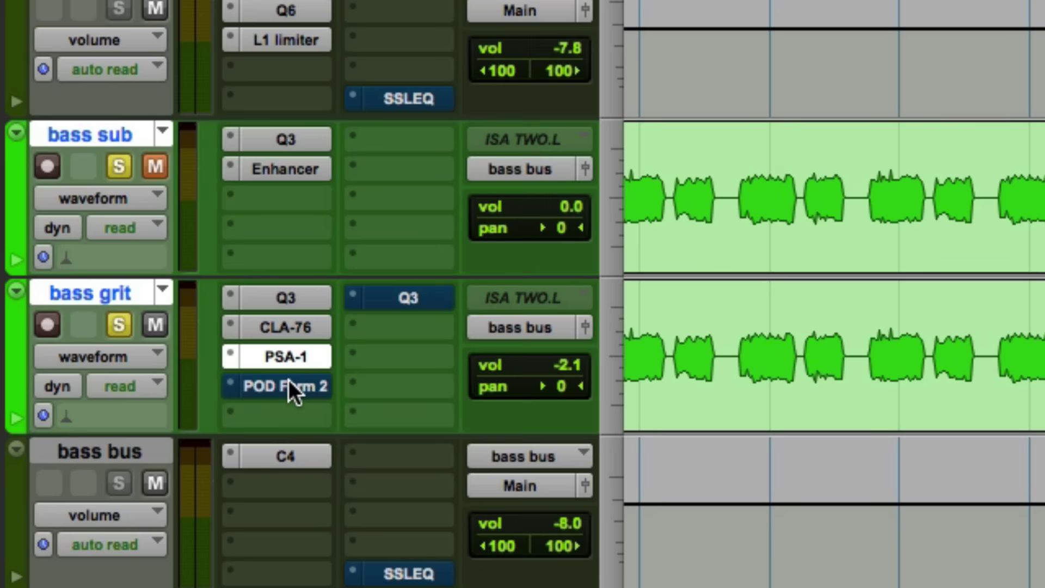
# Open POD Farm 2 on bass grit and audition its bass cabinet, and open the final Q3 on the same track
pyautogui.click(288, 380)
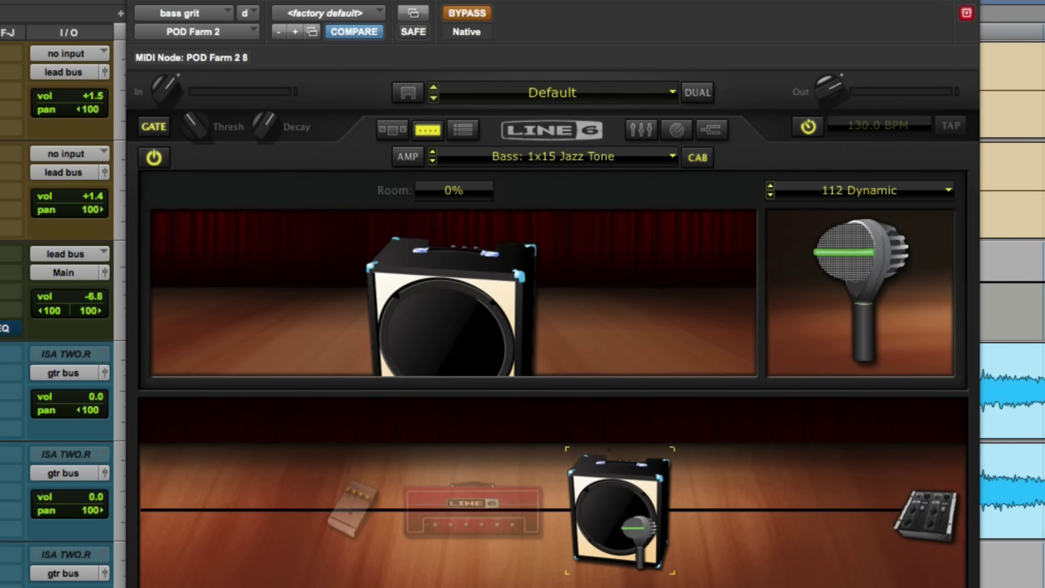
pyautogui.press('space')
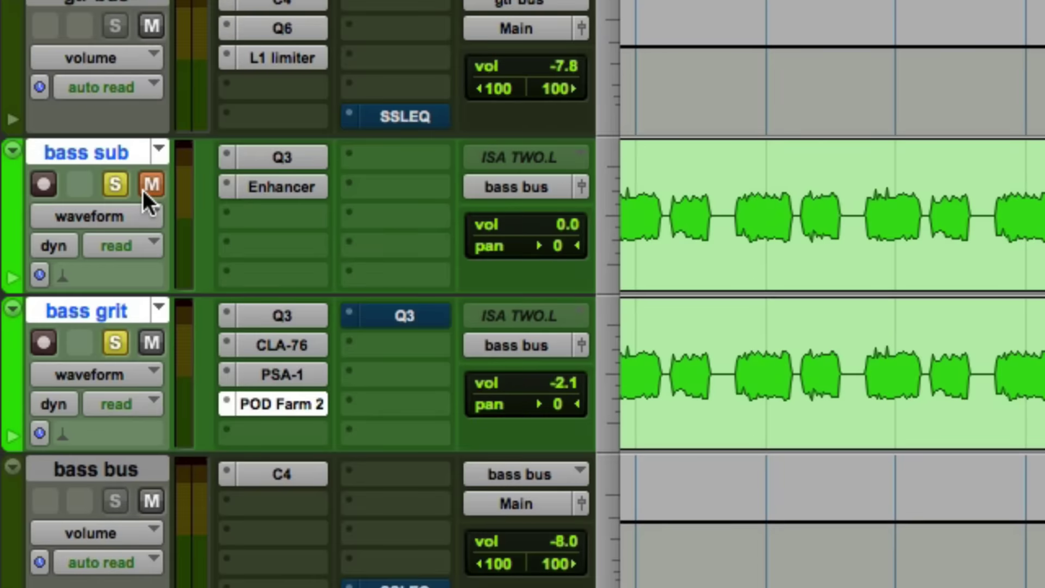
pyautogui.click(399, 320)
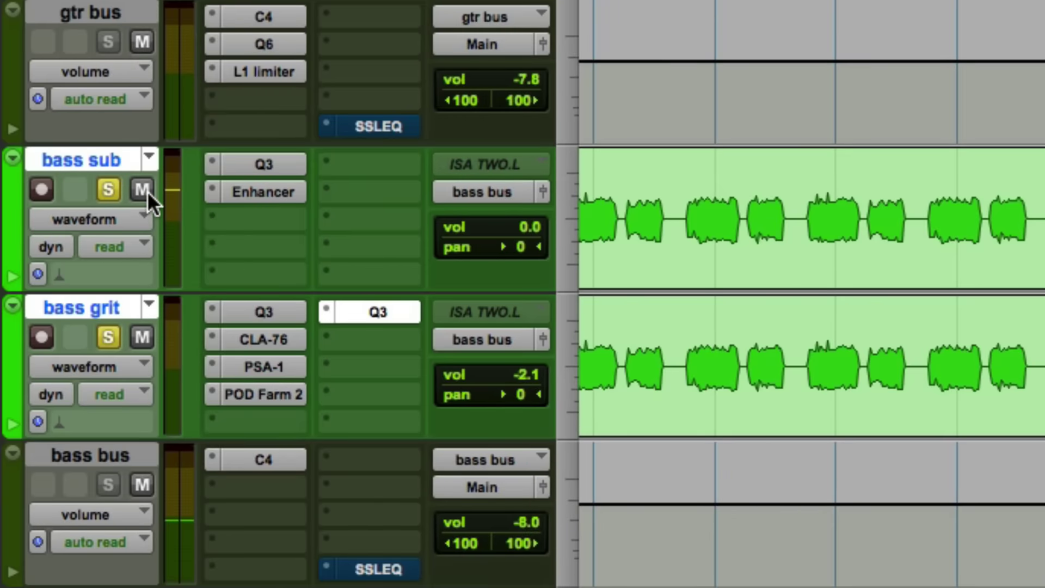
# Clear the solos on the bass tracks during playback, mute the gtr bus, and stop playback
pyautogui.keyDown('alt'); pyautogui.click(108, 185); pyautogui.keyUp('alt')
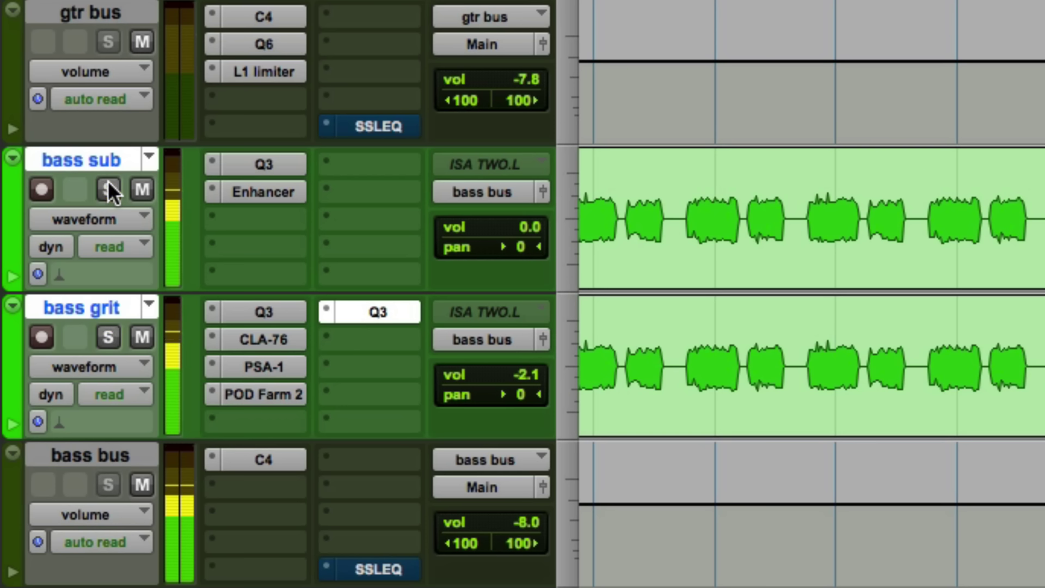
pyautogui.click(143, 42)
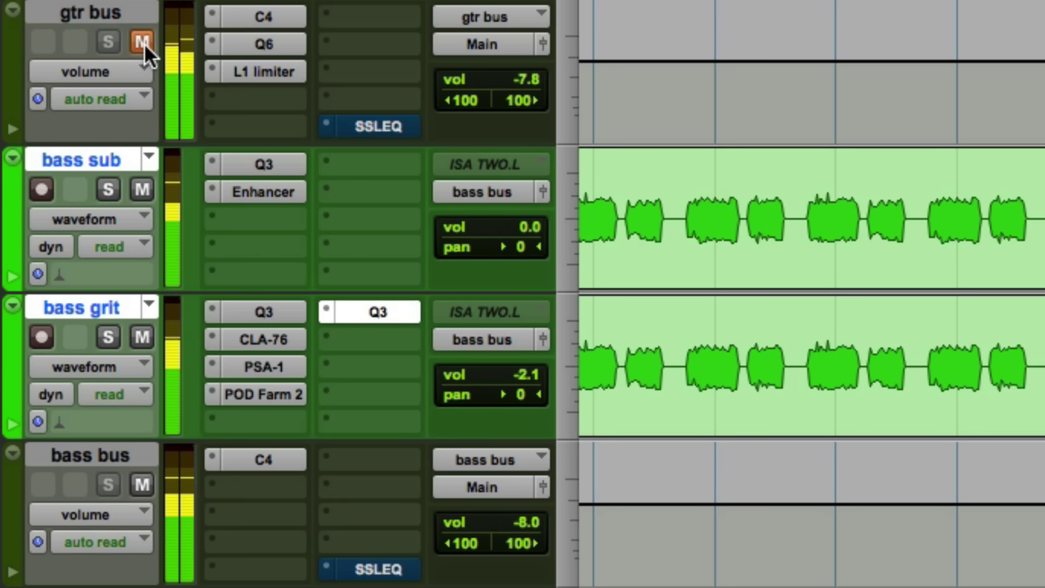
pyautogui.press('space')
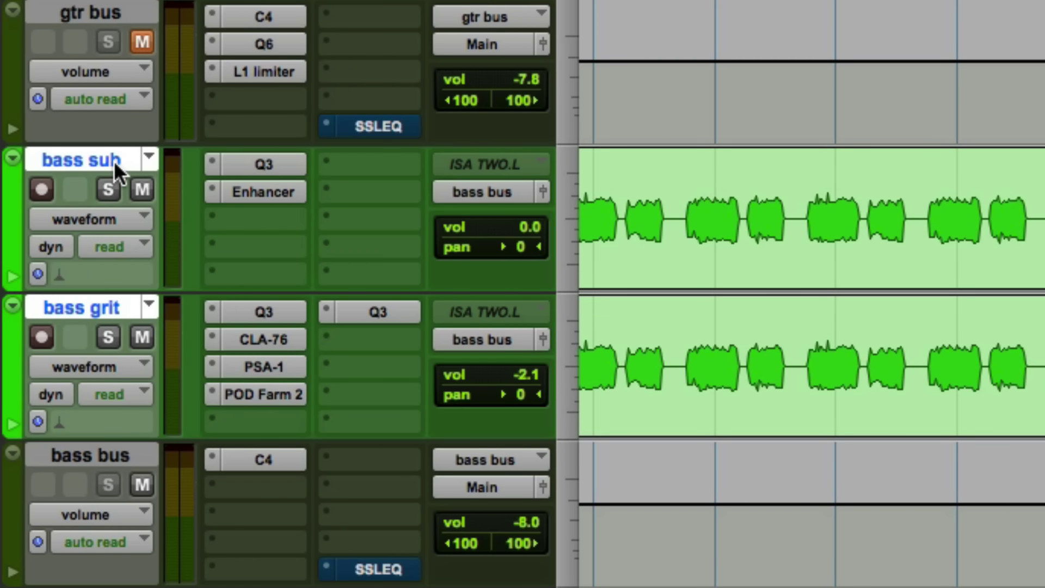
# Mute the bass bus and select its track above the duplicate cheap bass tracks
pyautogui.click(147, 487)
pyautogui.scroll(-8, 149, 289)
pyautogui.scroll(2, 154, 293)
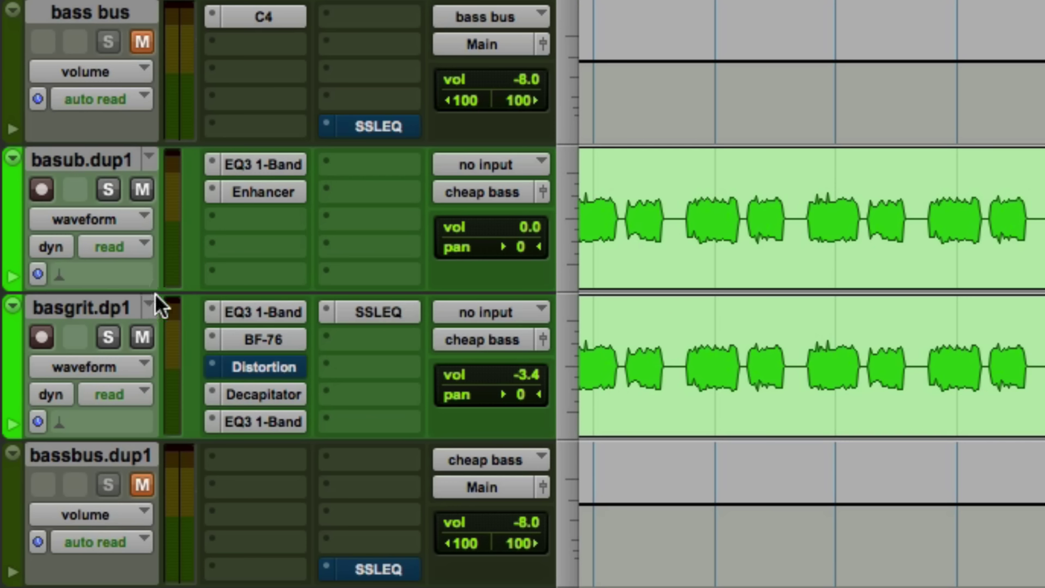
pyautogui.click(963, 109)
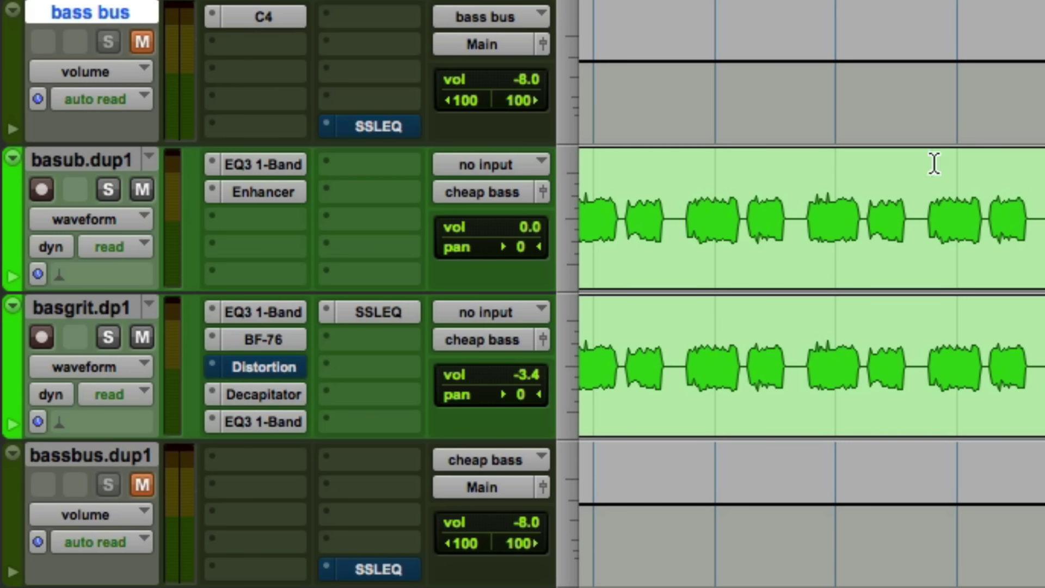
# On basgrit.dp1, switch between Distortion and Decapitator, leaving Distortion active and Decapitator bypassed, and open the SSLEQ
pyautogui.click(273, 389)
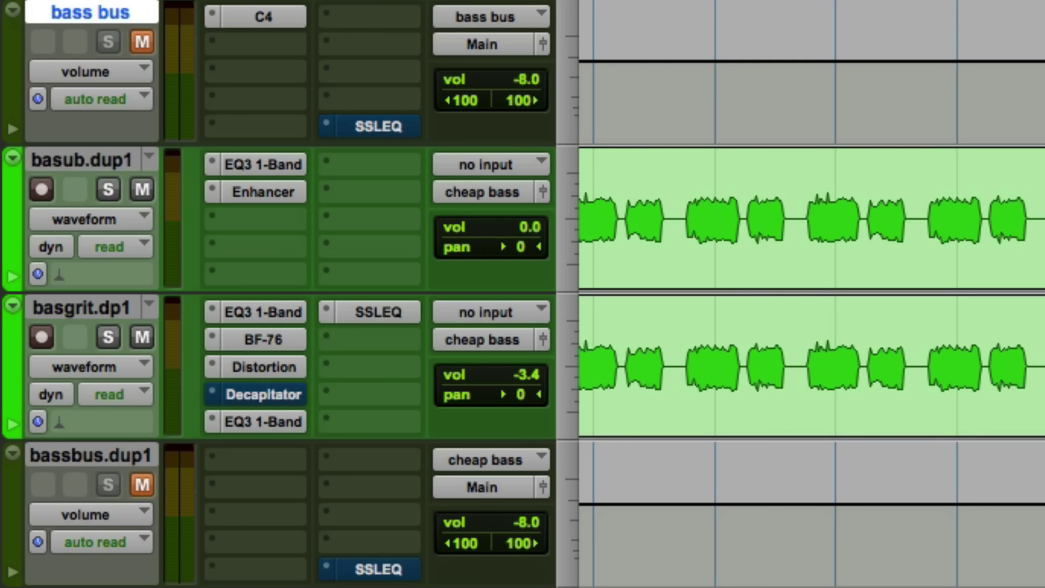
pyautogui.click(276, 365)
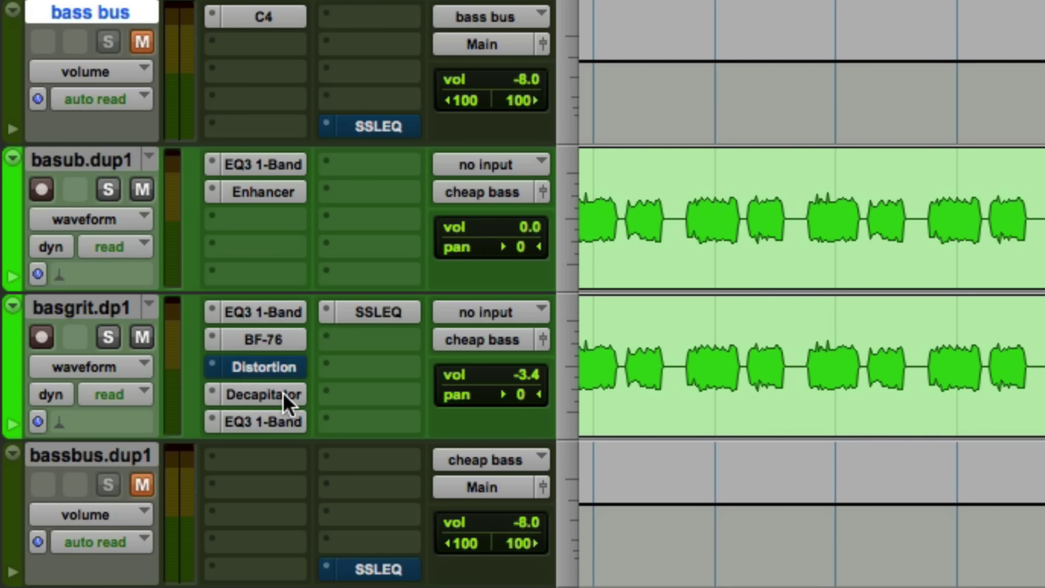
pyautogui.click(283, 392)
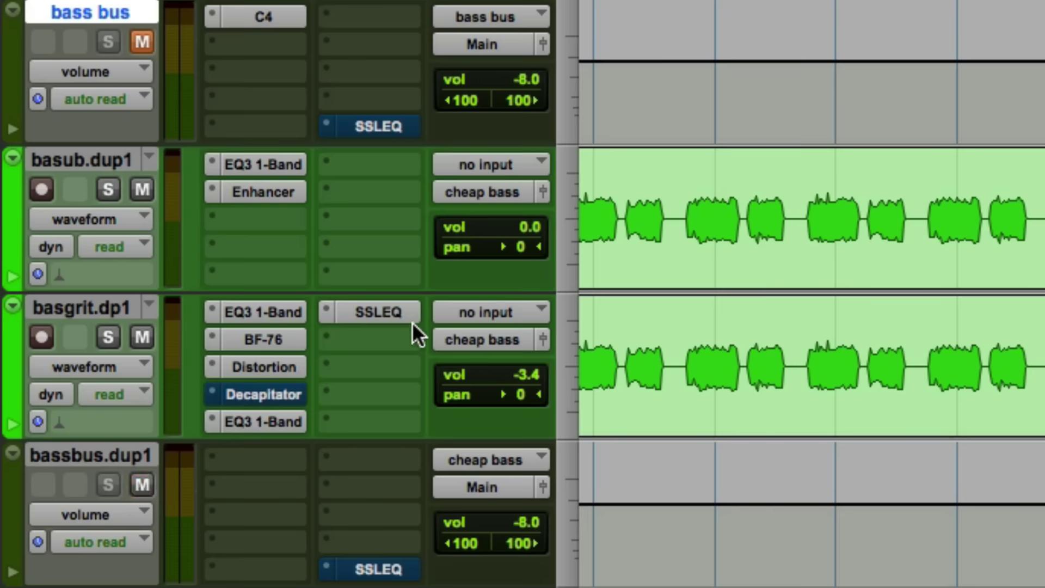
pyautogui.click(401, 311)
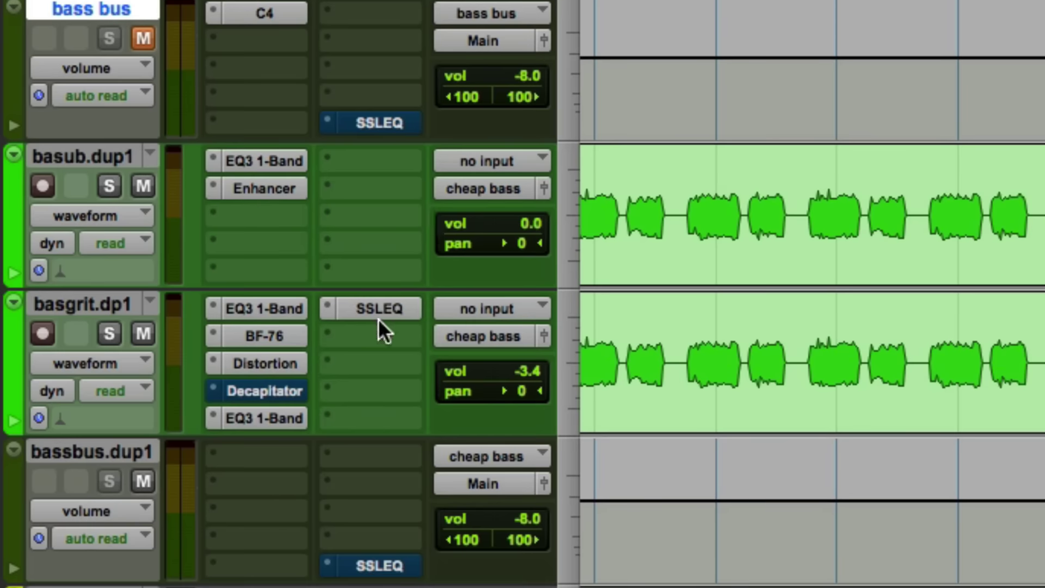
# Review the high-pass settings of the last and first EQ3 1-Band plugins on basgrit.dp1, closing each window
pyautogui.click(274, 418)
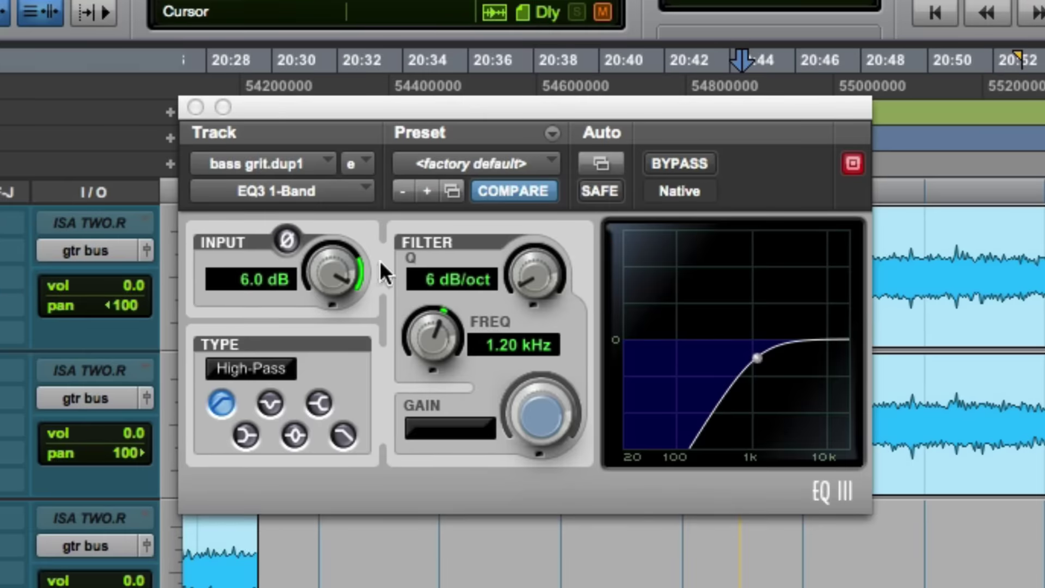
pyautogui.click(196, 107)
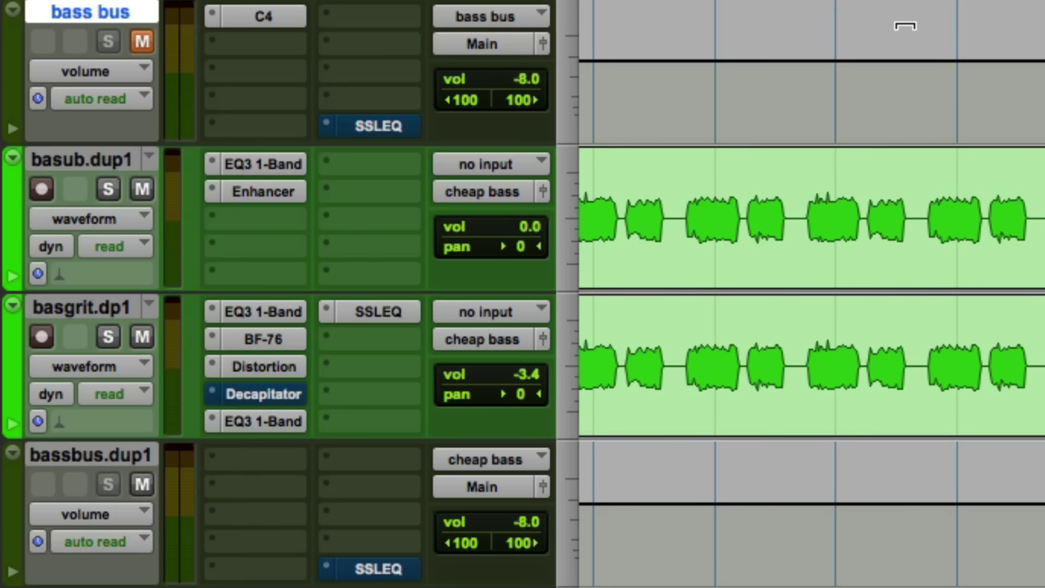
pyautogui.press('space')
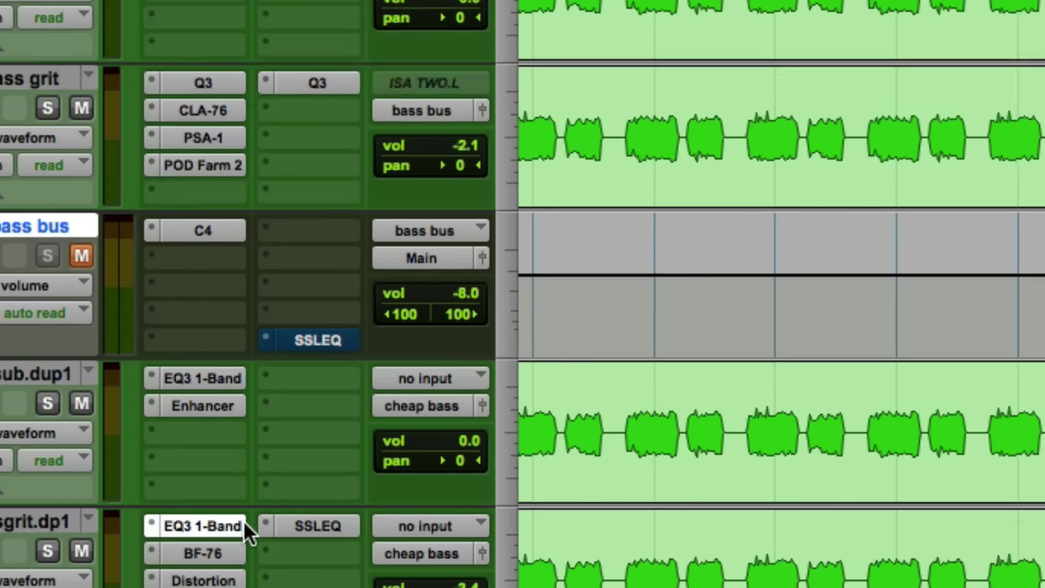
pyautogui.click(263, 311)
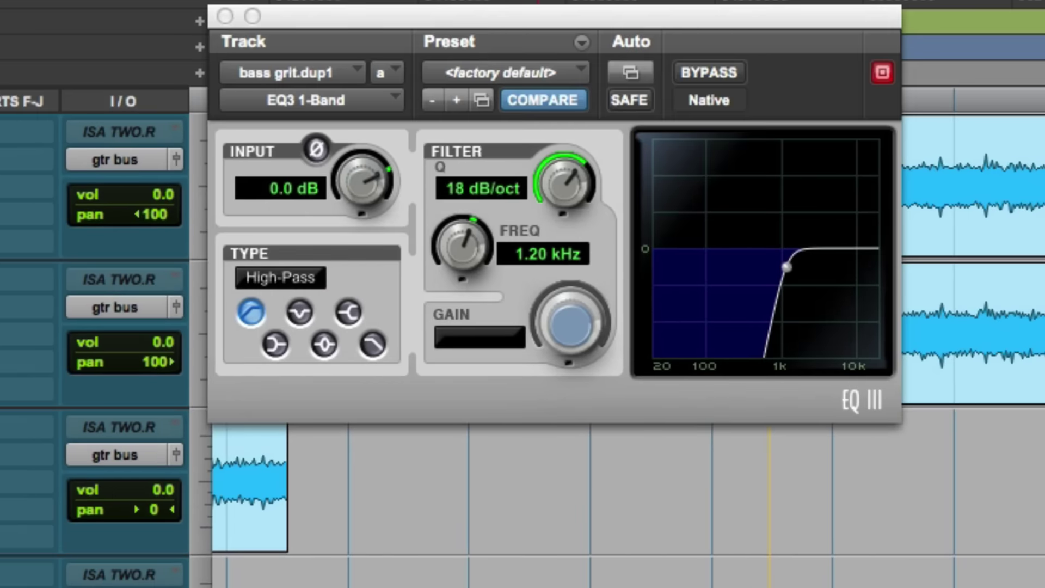
pyautogui.click(1, 307)
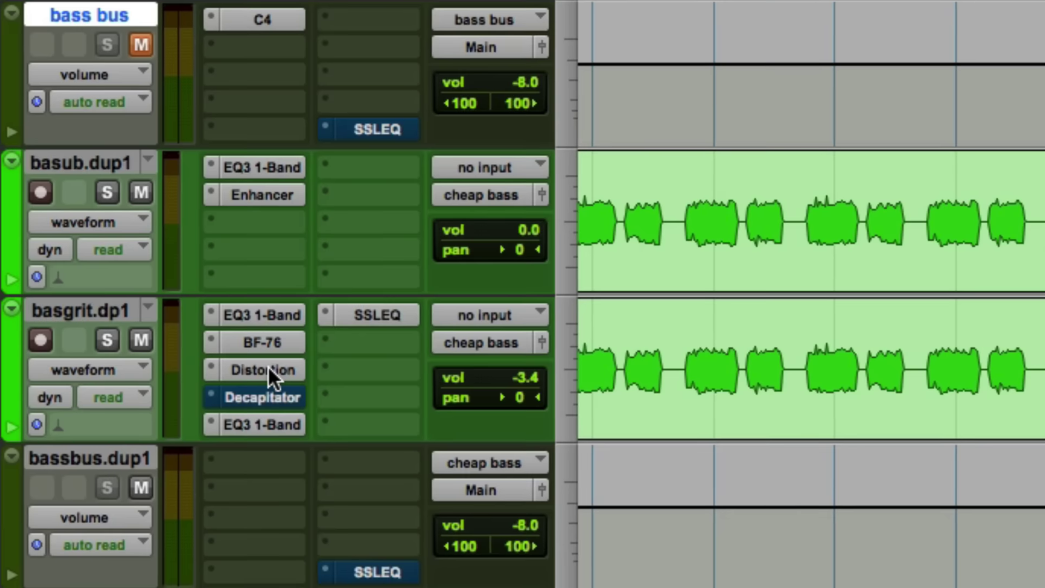
# On basgrit.dp1, bypass Distortion and enable Decapitator, and select both bass bus and bassbus.dup1 during playback
pyautogui.keyDown('super'); pyautogui.click(268, 370); pyautogui.keyUp('super')
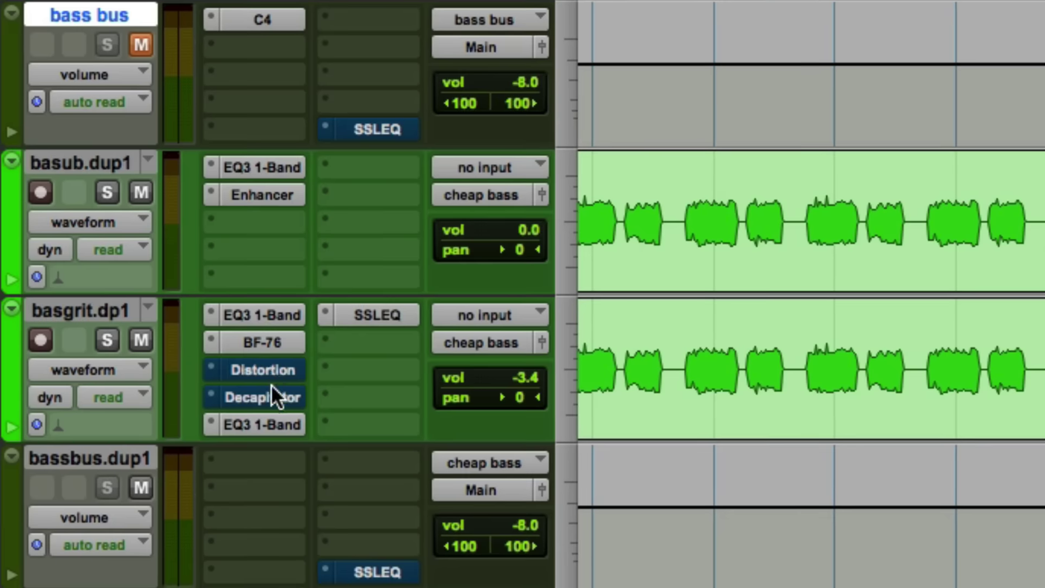
pyautogui.keyDown('super'); pyautogui.click(271, 384); pyautogui.keyUp('super')
pyautogui.press('space')
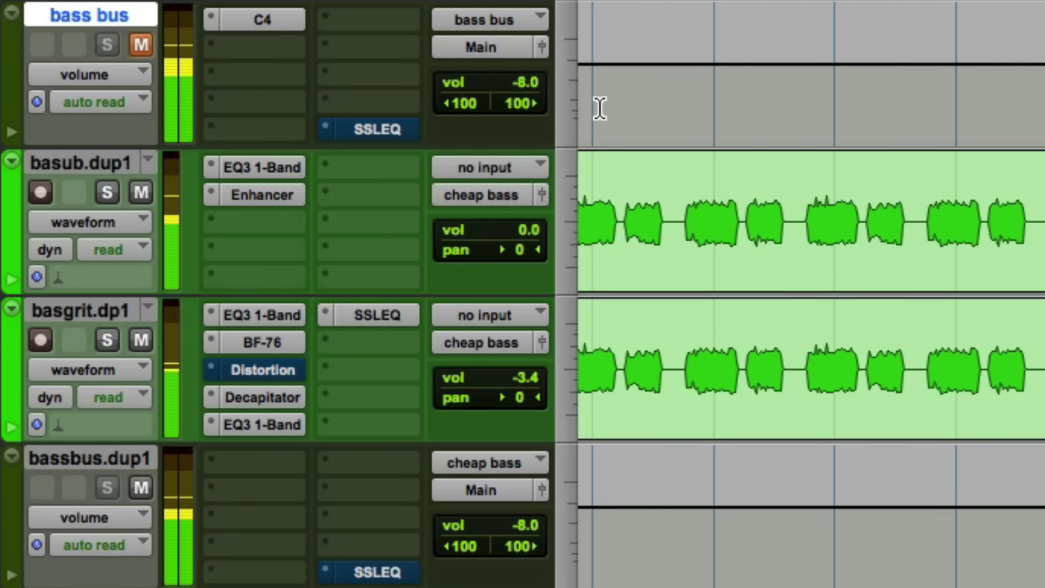
pyautogui.click(90, 457)
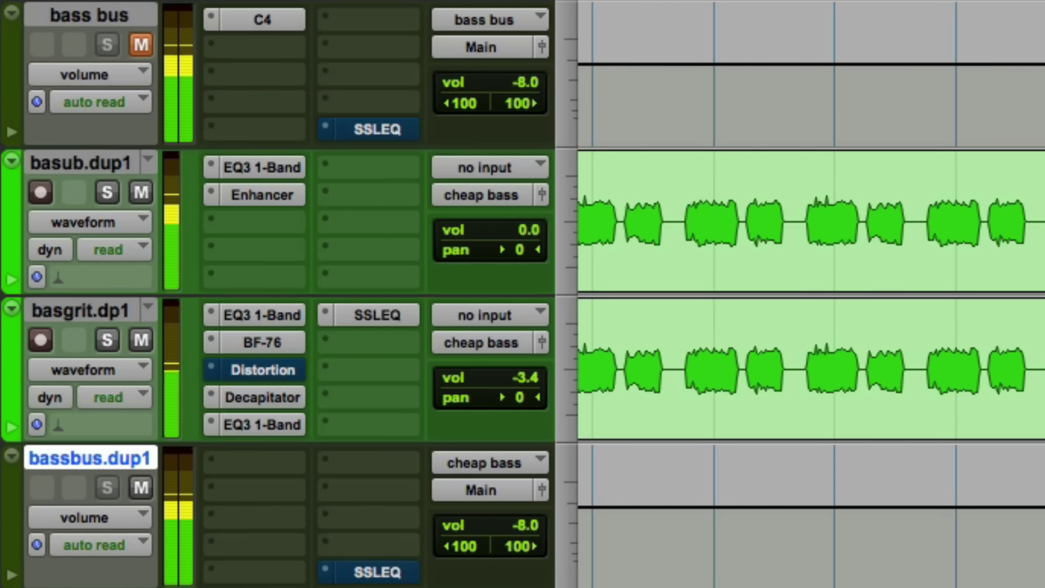
pyautogui.keyDown('shift'); pyautogui.click(90, 15); pyautogui.keyUp('shift')
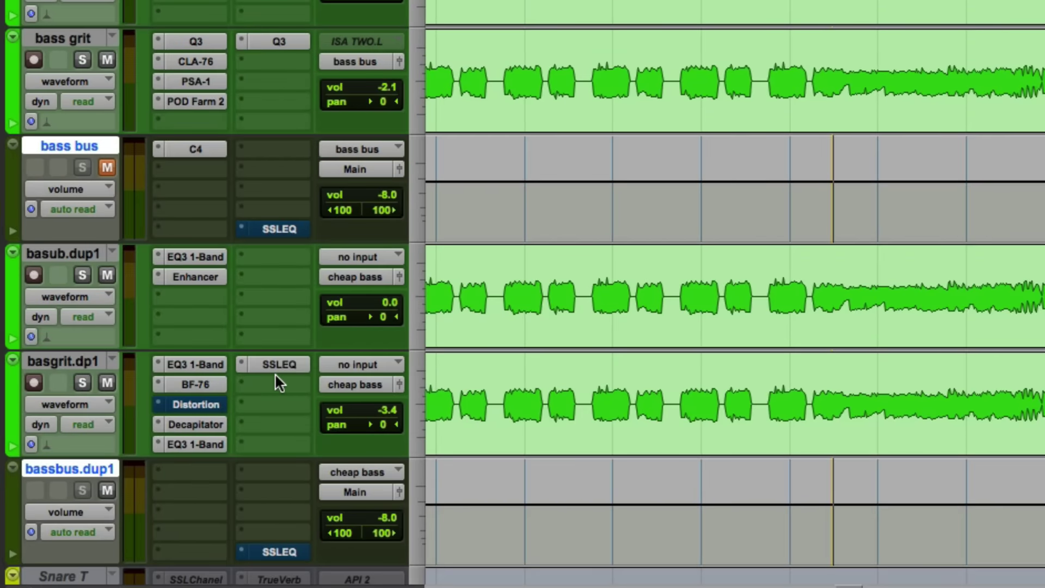
# On basgrit.dp1, make Distortion and Decapitator inactive and shift the last EQ3 1-Band and SSLEQ one slot further down the chain
pyautogui.rightClick(196, 424)
pyautogui.click(202, 442)
pyautogui.rightClick(192, 404)
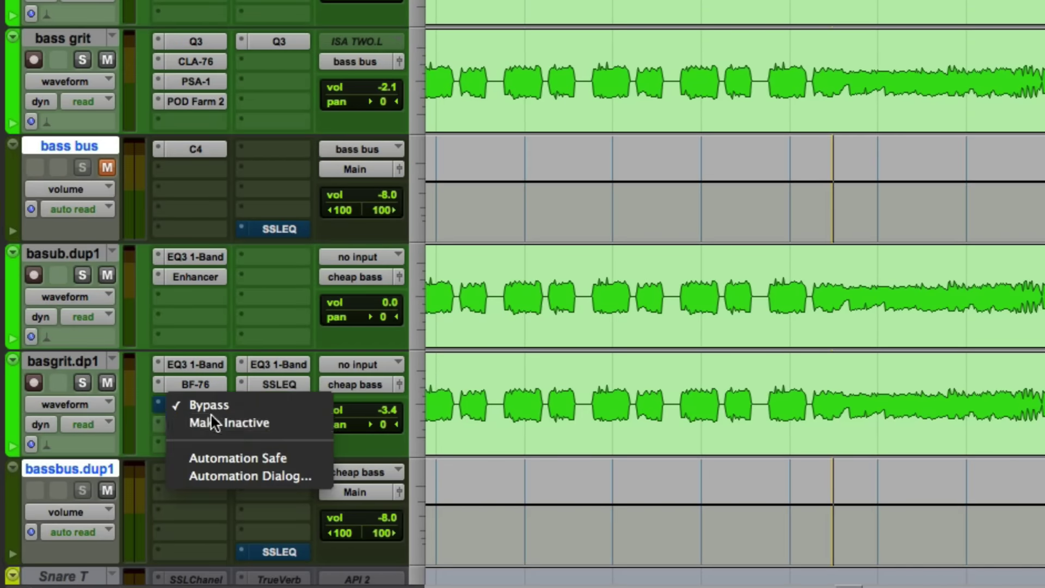
pyautogui.click(209, 421)
# Insert the Massey THC distortion plugin in the free slot below Decapitator on basgrit.dp1
pyautogui.click(166, 442)
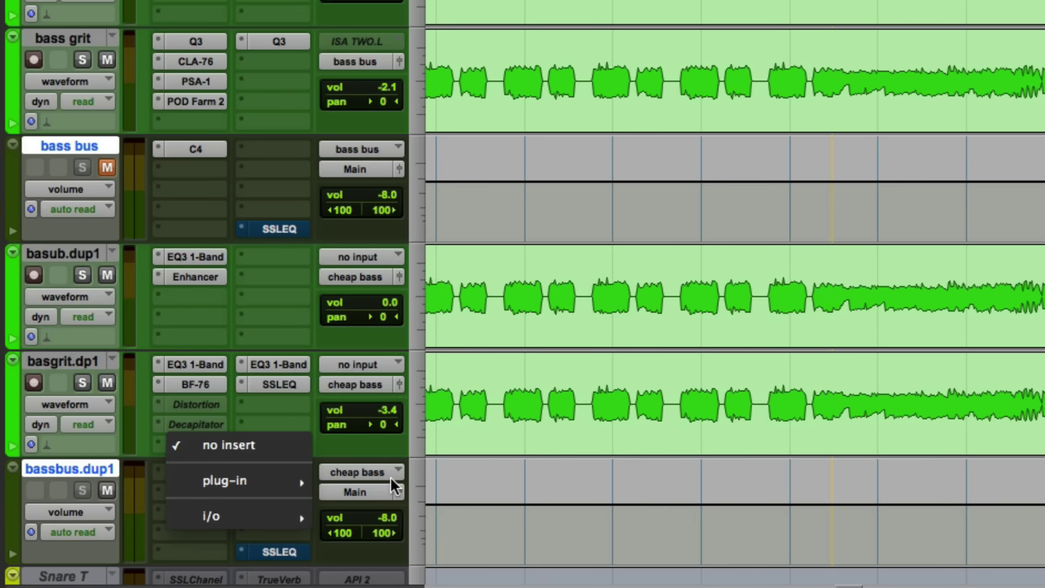
pyautogui.moveTo(267, 480)
pyautogui.moveTo(386, 464)
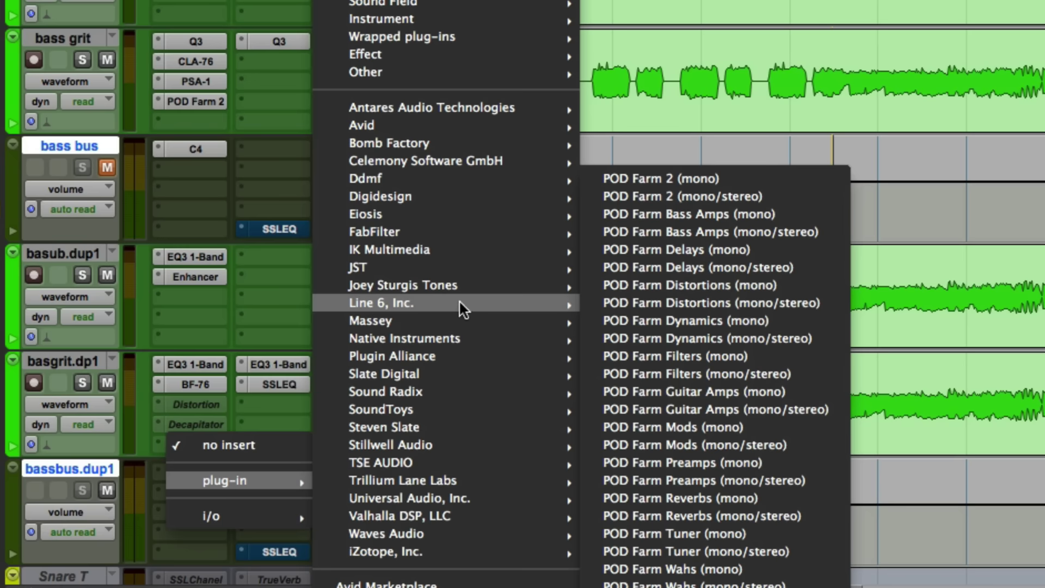
pyautogui.moveTo(574, 316)
pyautogui.click(615, 338)
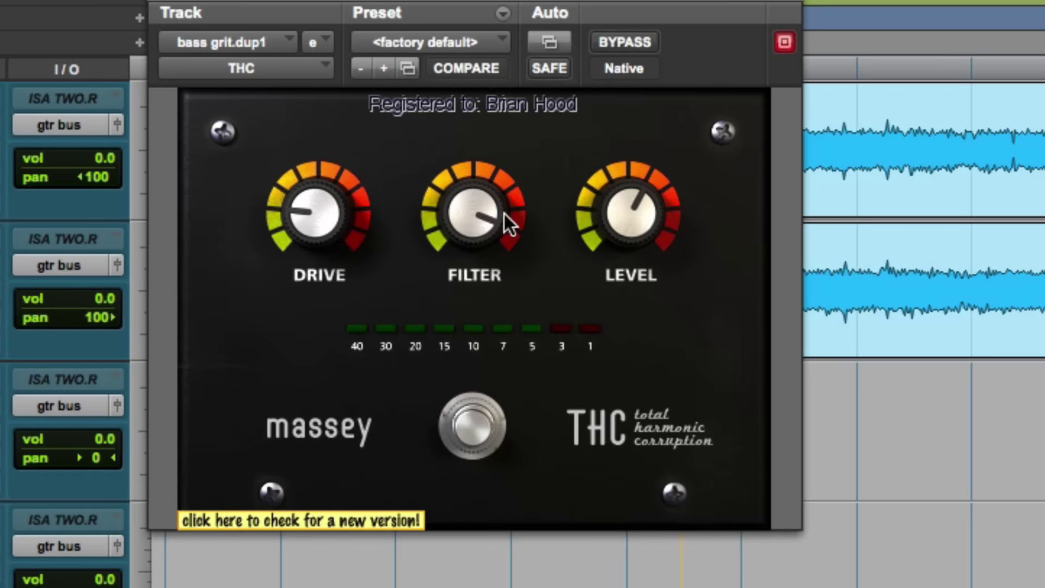
# Dial in THC by ear during playback, lowering Filter and Level and raising Drive slightly
pyautogui.moveTo(504, 211); pyautogui.dragTo(504, 204)
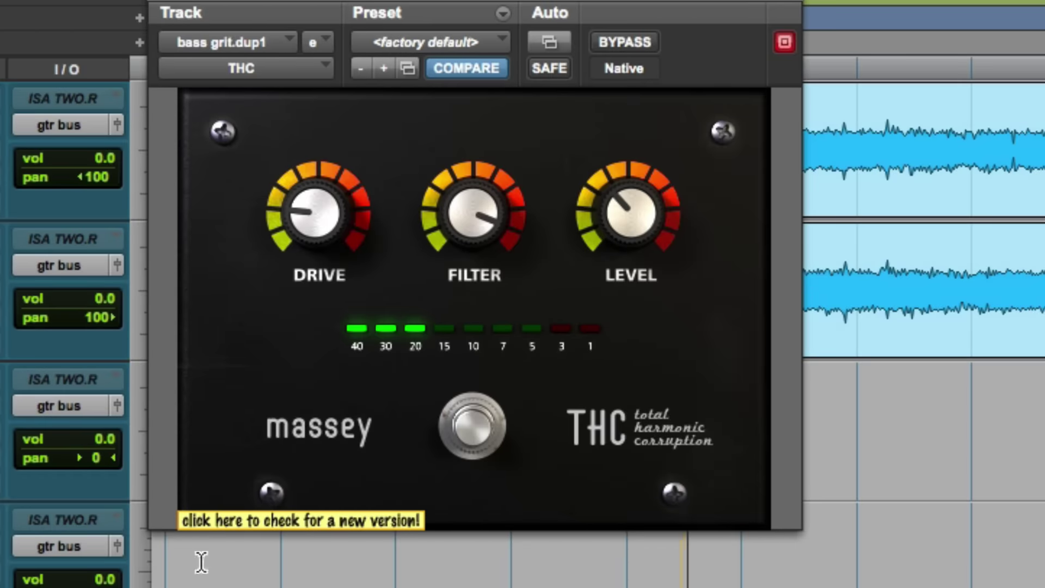
pyautogui.moveTo(576, 211); pyautogui.dragTo(464, 298)
pyautogui.moveTo(340, 214)
pyautogui.mouseDown()
pyautogui.moveTo(341, 237)
pyautogui.moveTo(334, 208)
pyautogui.mouseUp()
pyautogui.moveTo(617, 188); pyautogui.dragTo(626, 197)
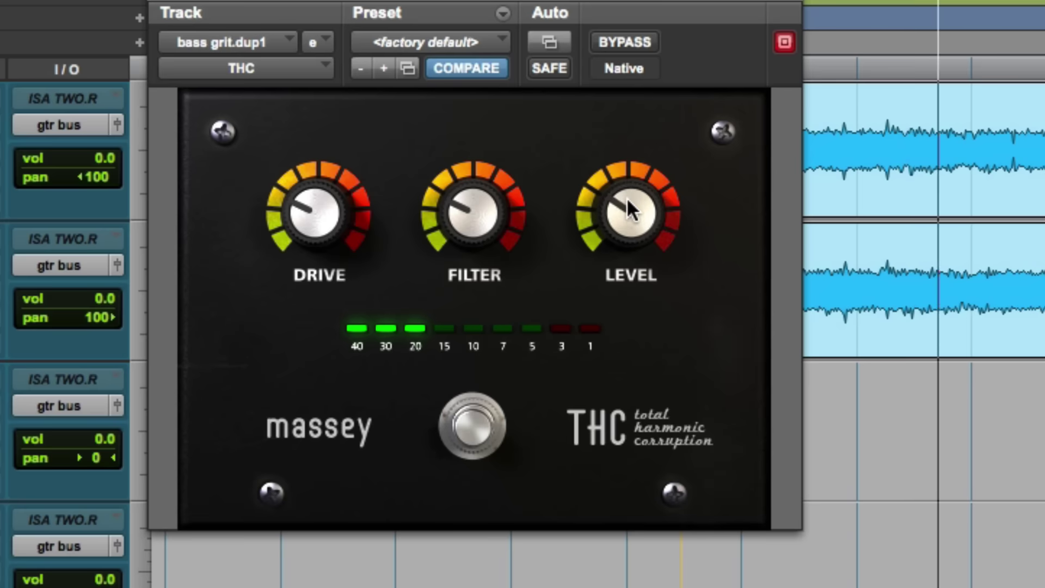
pyautogui.moveTo(319, 226); pyautogui.dragTo(324, 196)
pyautogui.moveTo(461, 210)
pyautogui.mouseDown()
pyautogui.moveTo(480, 174)
pyautogui.moveTo(472, 214)
pyautogui.mouseUp()
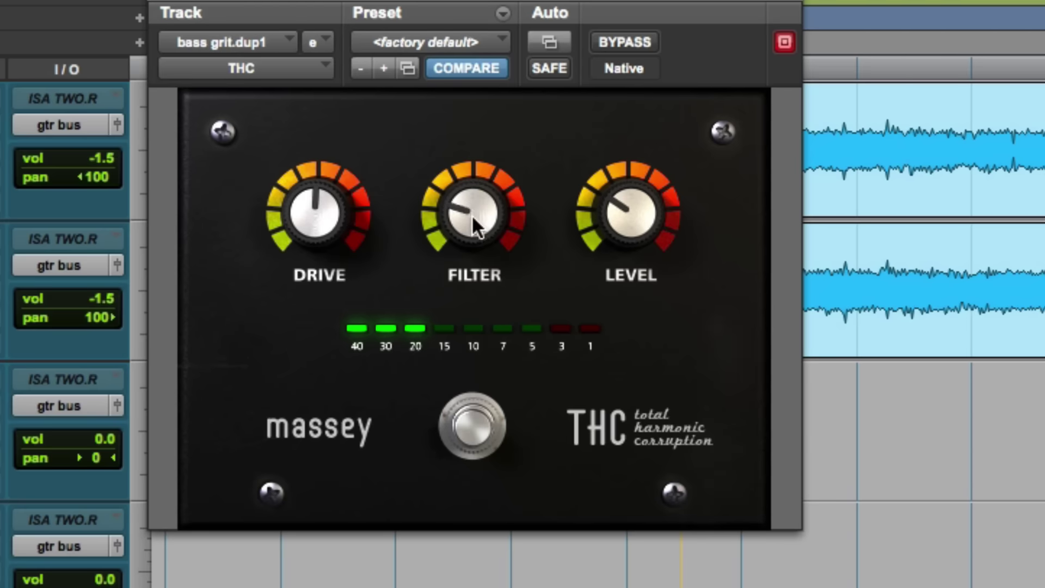
pyautogui.moveTo(341, 210); pyautogui.dragTo(342, 239)
pyautogui.moveTo(586, 219); pyautogui.dragTo(621, 251)
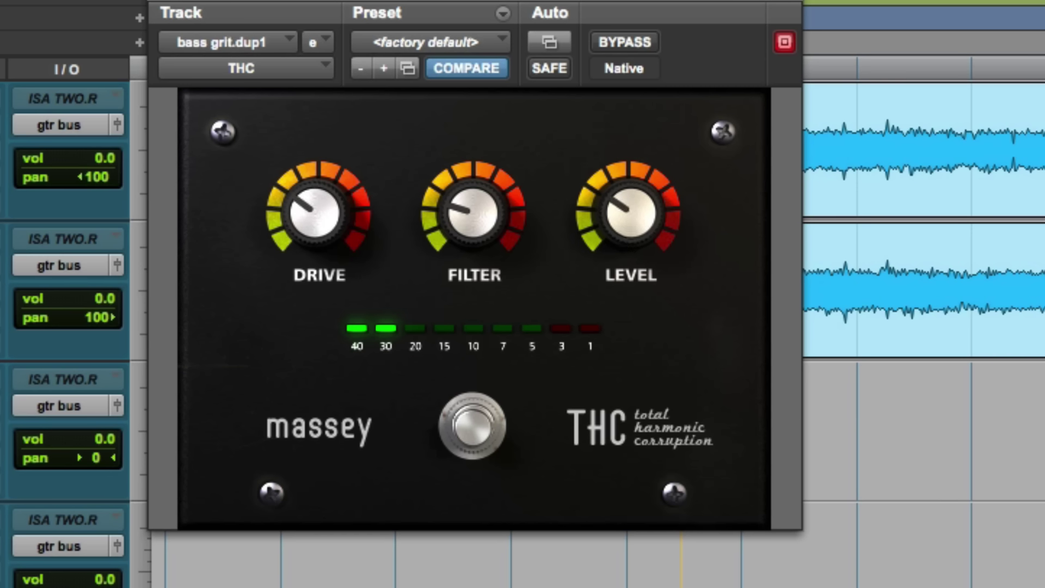
pyautogui.moveTo(637, 241); pyautogui.dragTo(636, 250)
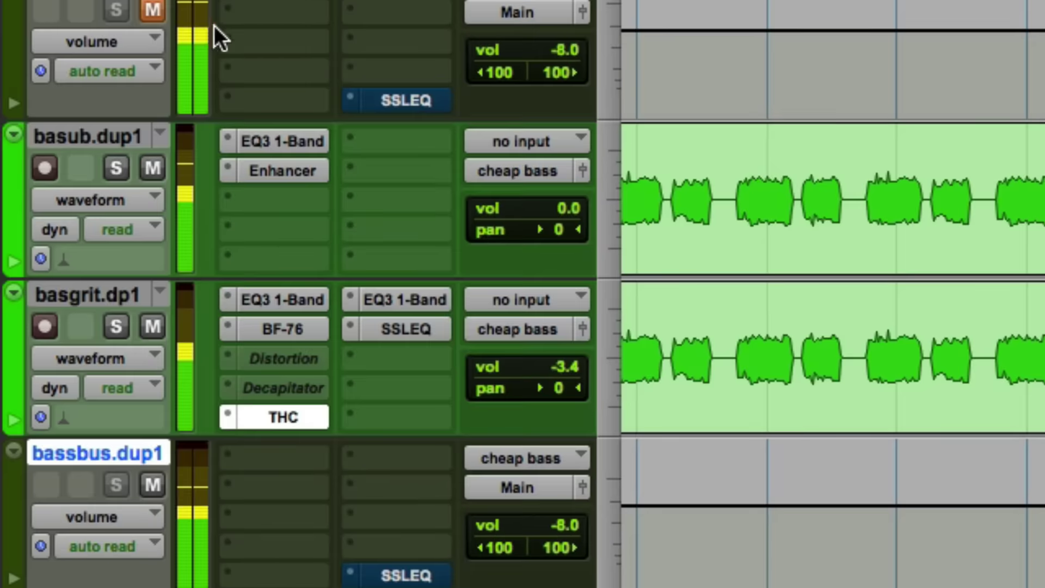
# Solo basgrit.dp1 and adjust the high-pass frequency and slope of the EQ3 1-Band following THC
pyautogui.click(109, 325)
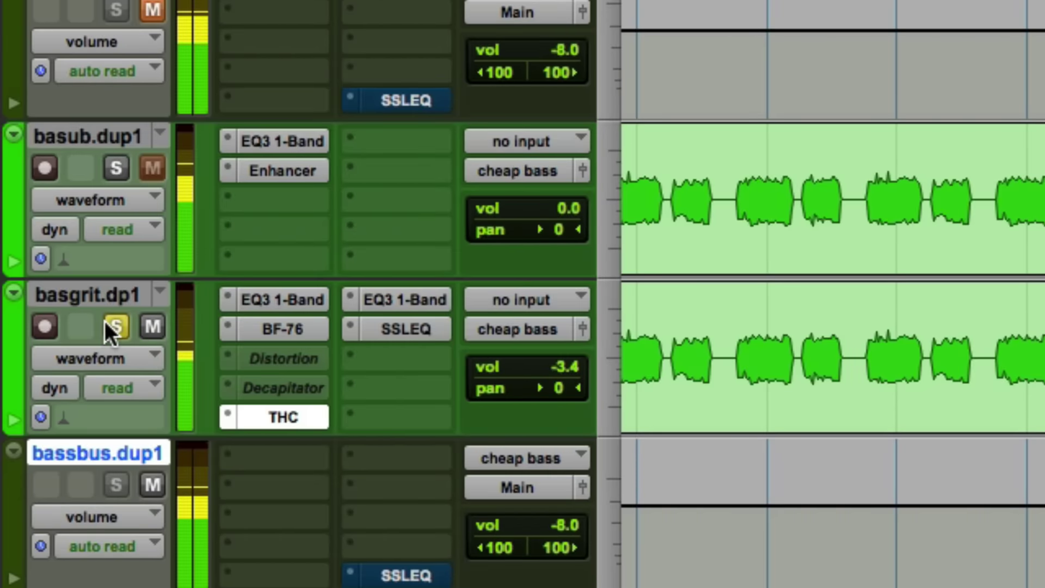
pyautogui.click(406, 300)
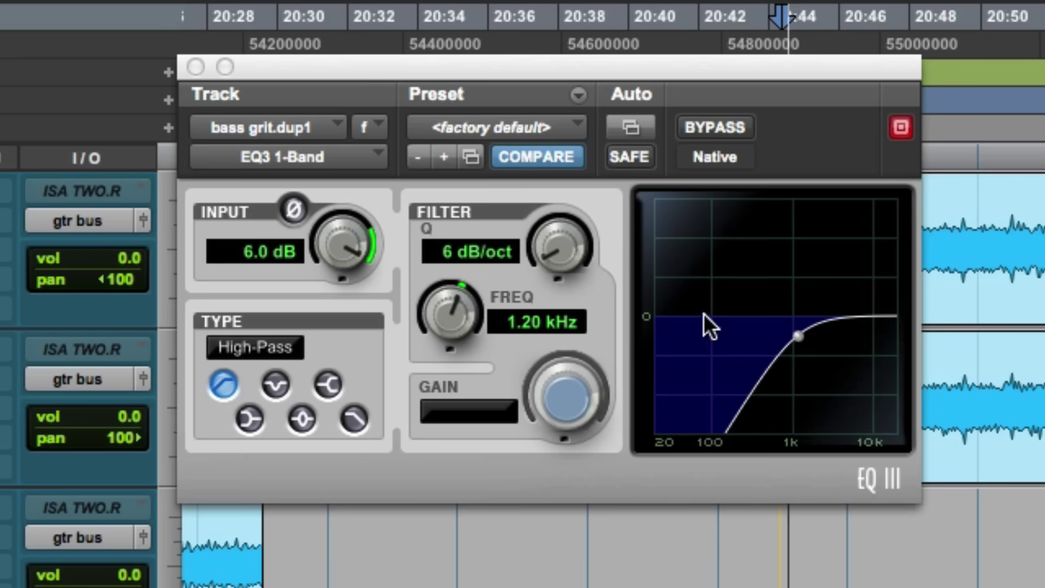
pyautogui.moveTo(438, 302)
pyautogui.mouseDown()
pyautogui.moveTo(451, 266)
pyautogui.moveTo(446, 311)
pyautogui.mouseUp()
pyautogui.moveTo(544, 243); pyautogui.dragTo(579, 181)
pyautogui.moveTo(475, 320)
pyautogui.mouseDown()
pyautogui.moveTo(456, 351)
pyautogui.moveTo(461, 330)
pyautogui.mouseUp()
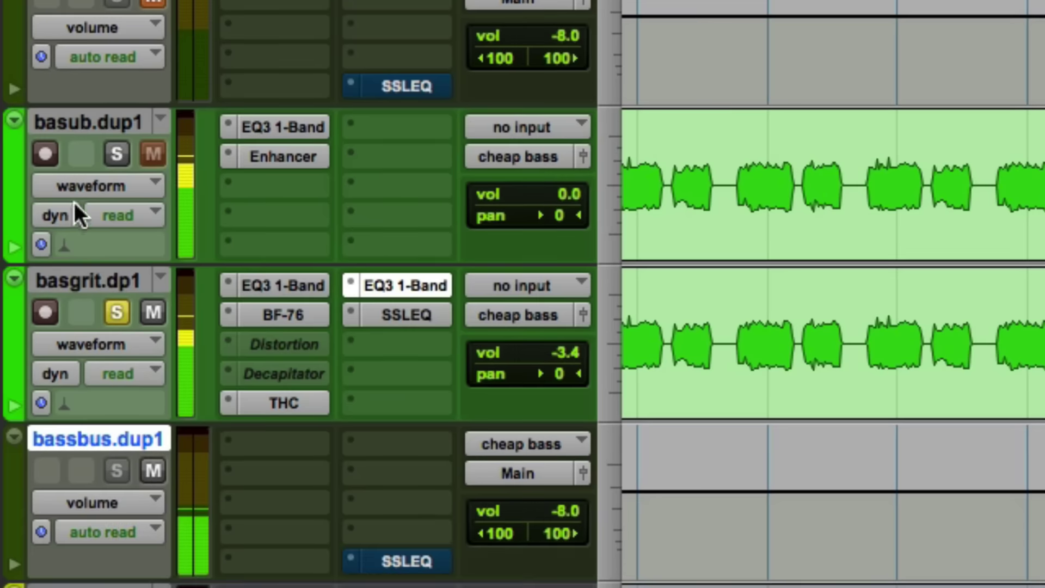
# Clear all solos on the duplicate bass tracks and reopen THC on basgrit.dp1
pyautogui.click(106, 152)
pyautogui.keyDown('alt'); pyautogui.click(108, 149); pyautogui.keyUp('alt')
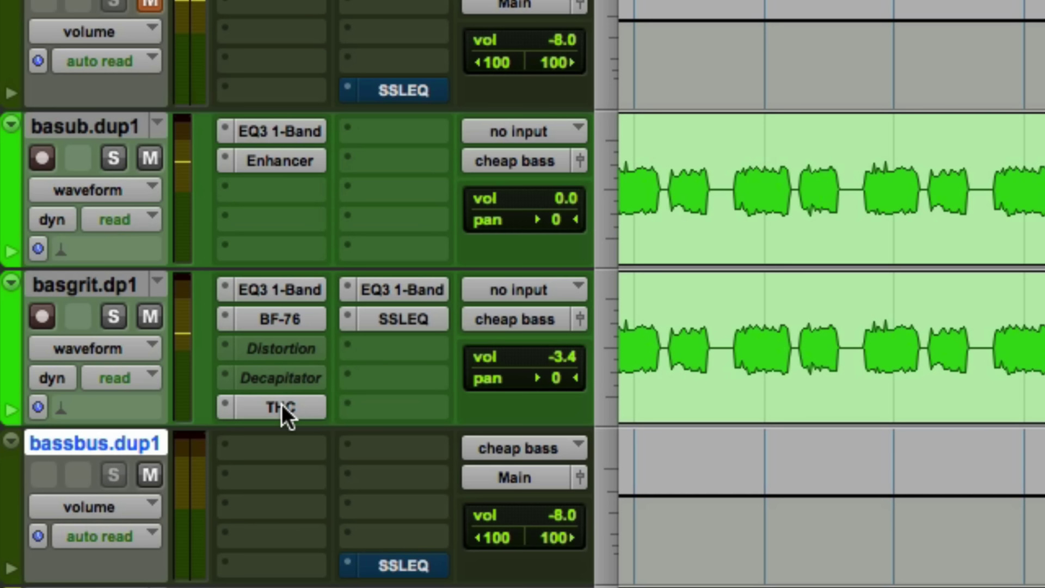
pyautogui.click(374, 414)
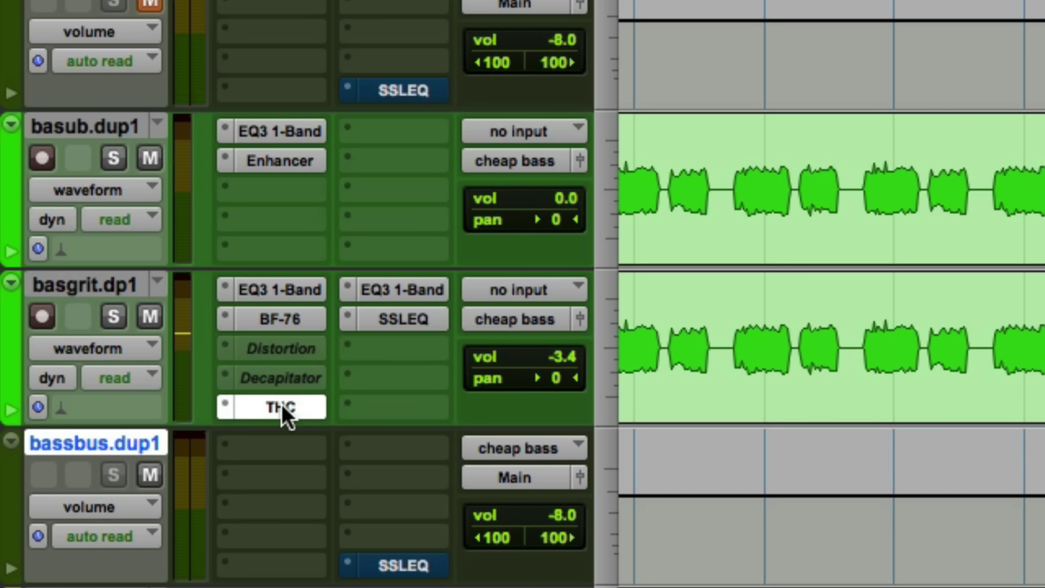